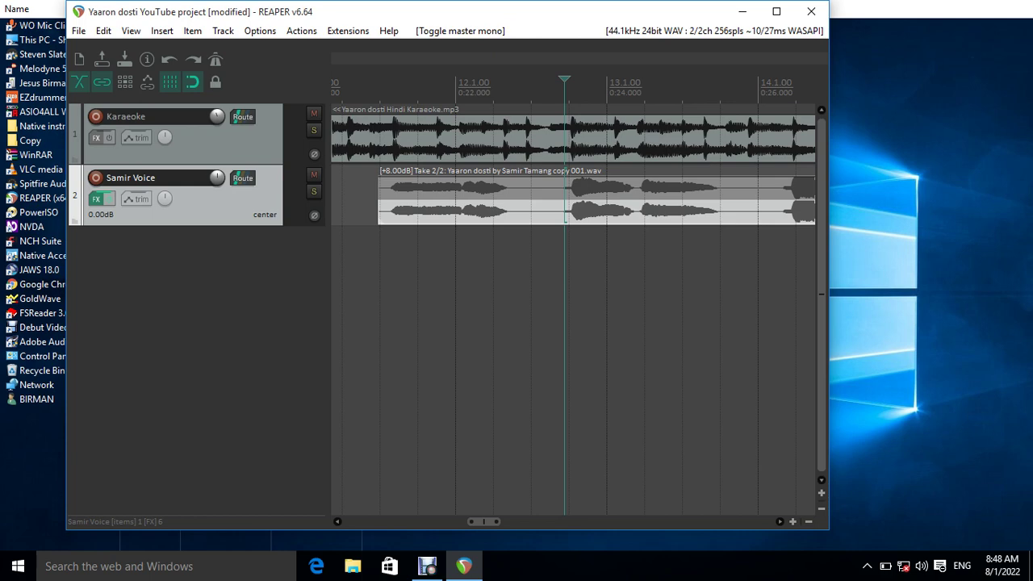
Move the edit cursor to the start of the vocal item and select the voice track
key(ctrl+Left)
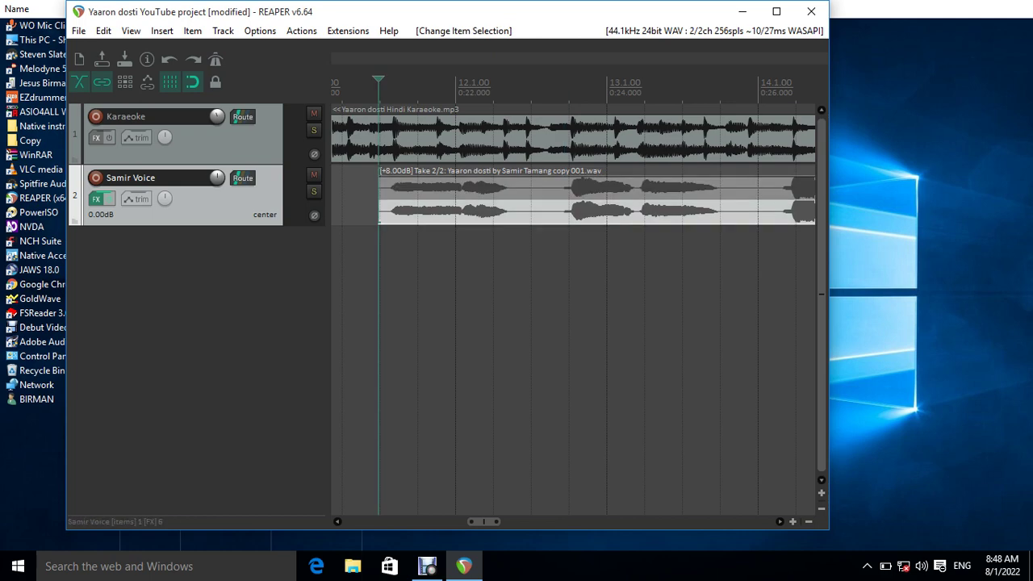
key(Up)
key(Down)
key(Up)
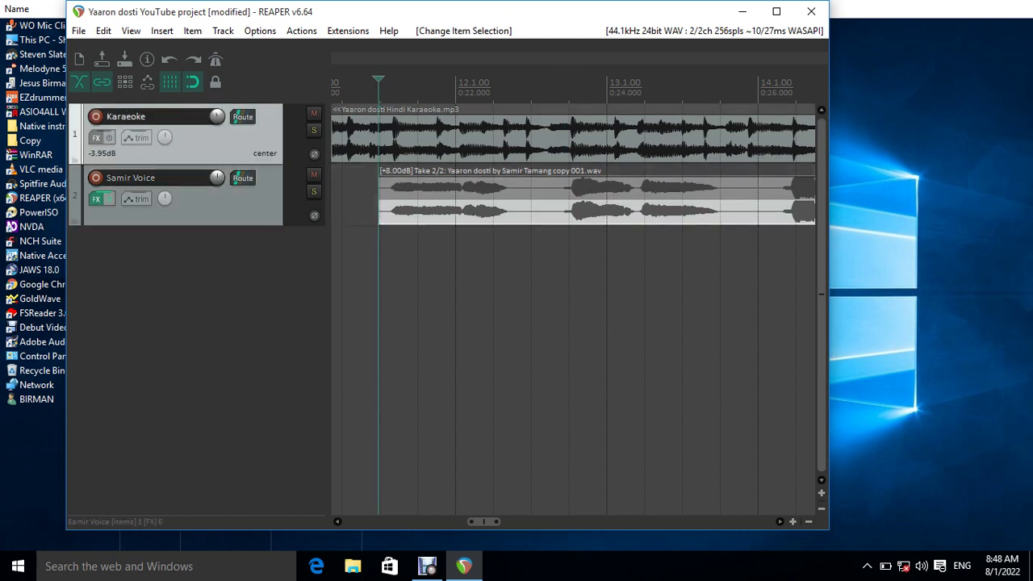
key(Down)
key(ctrl+Left)
key(ctrl+Left)
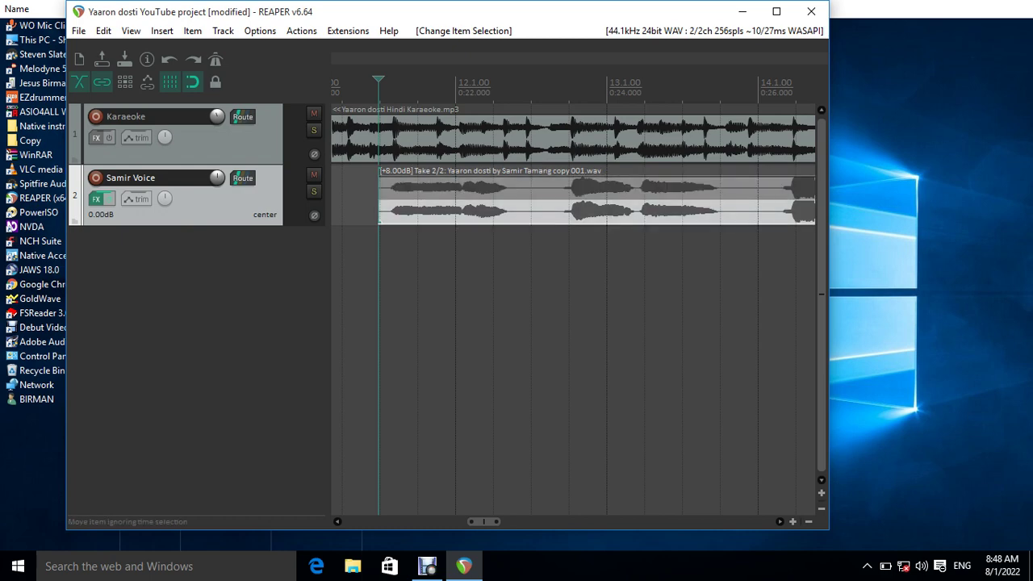
Play the karaoke and voice tracks together from the start of the vocal item to hear the current mix
key(space)
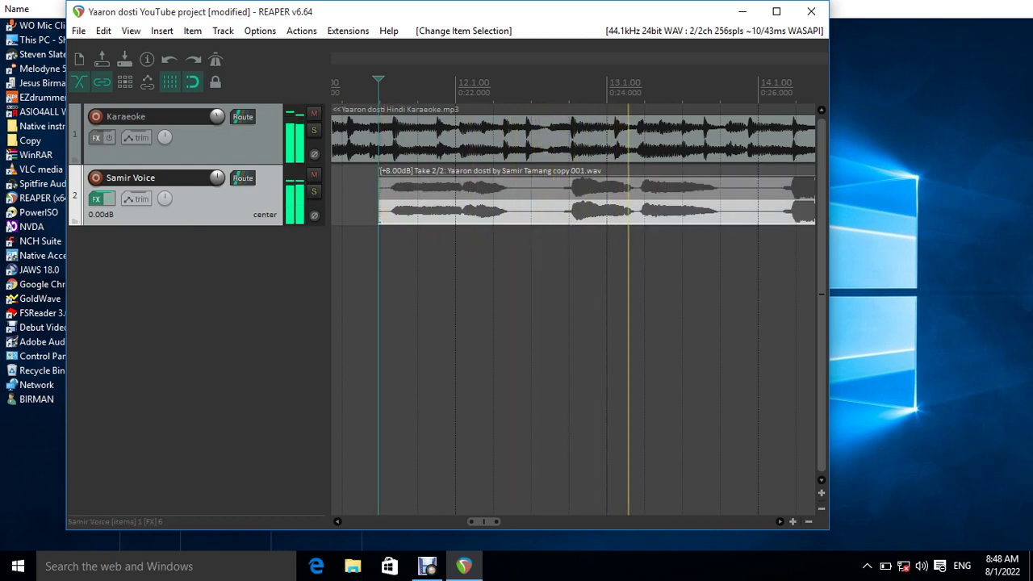
key(space)
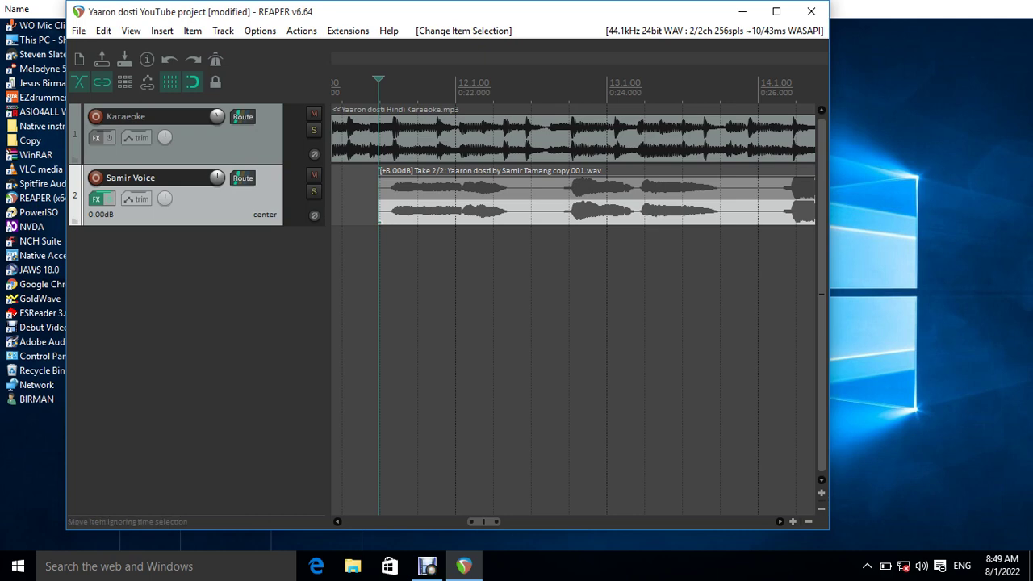
key(space)
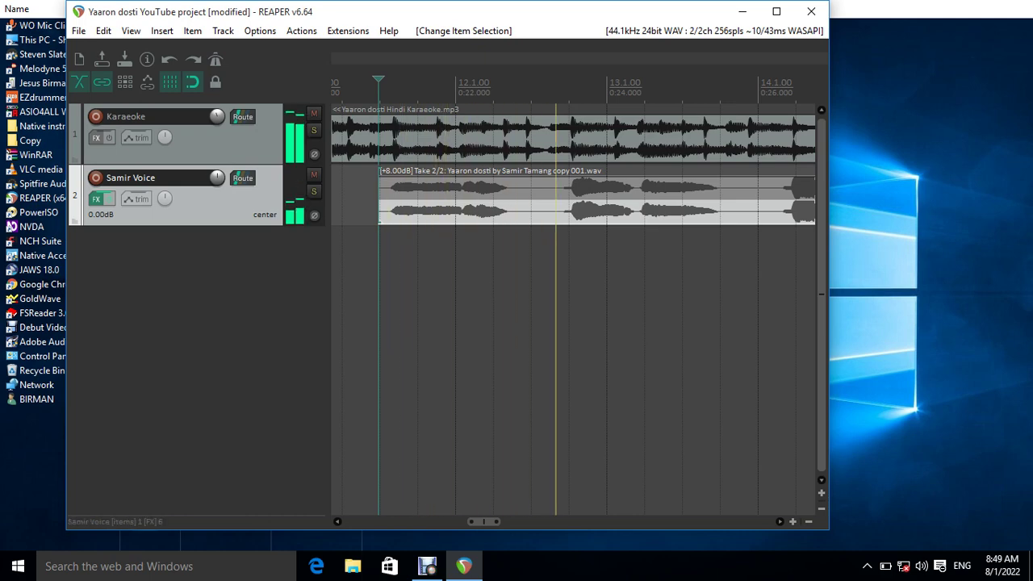
key(space)
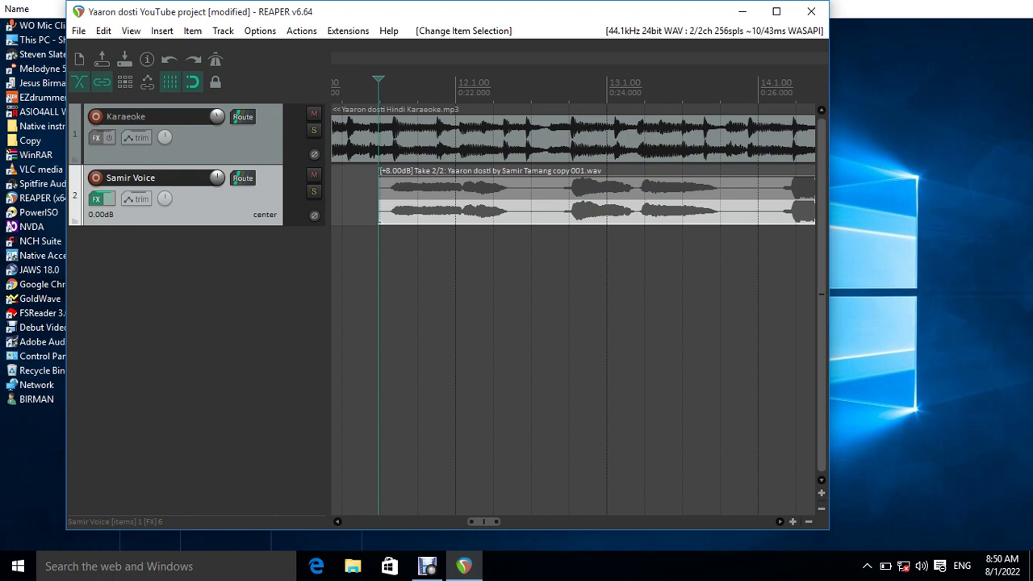
Solo the voice track, play it back on its own, and turn its solo off again
key(F6)
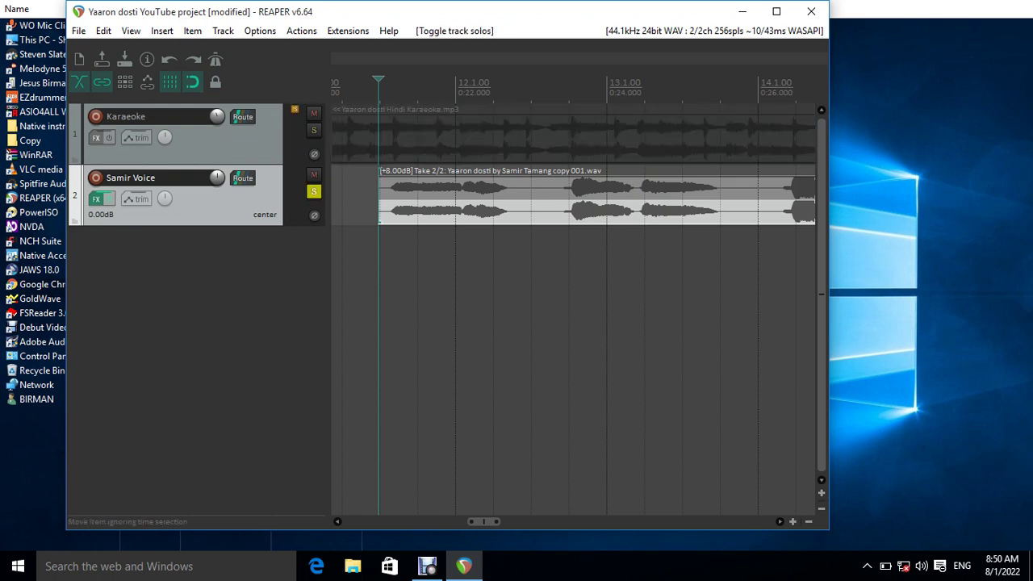
key(space)
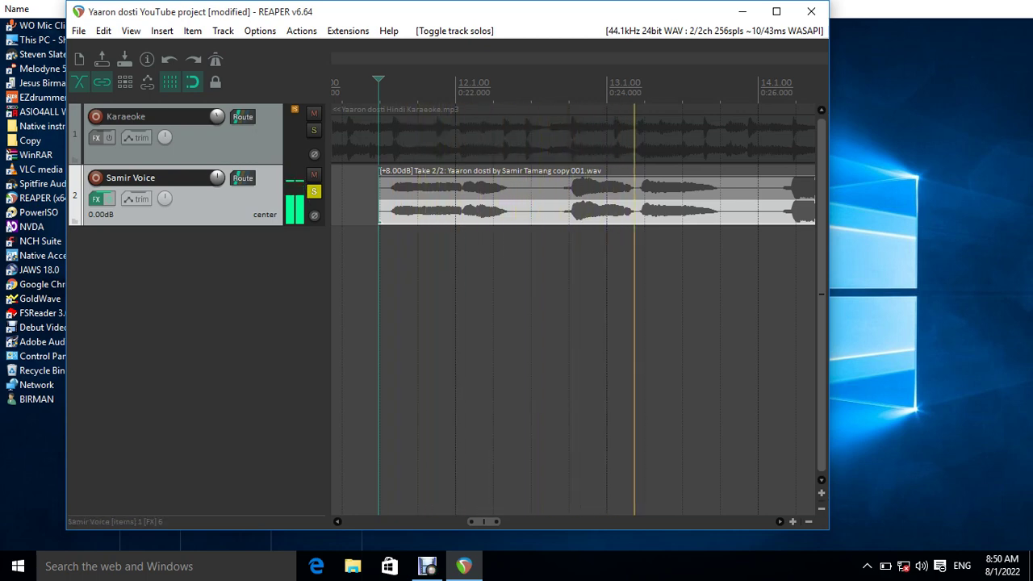
key(space)
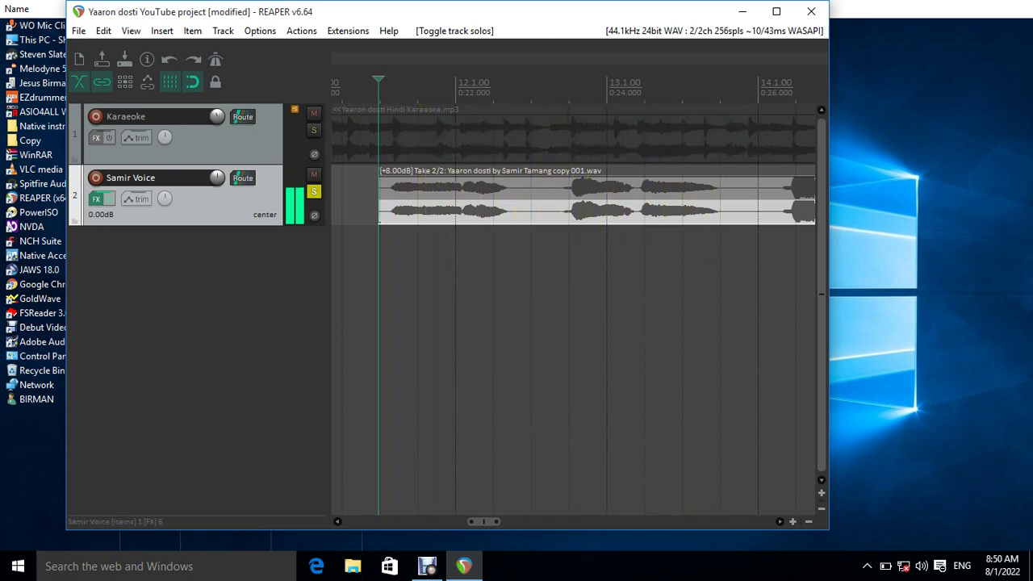
key(F6)
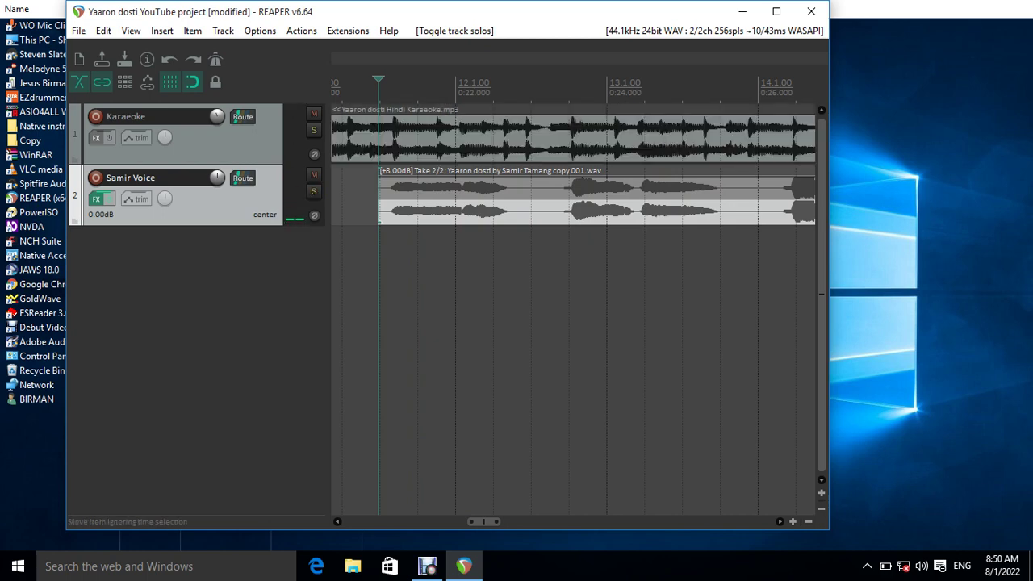
Solo the Karaeoke track, play it back on its own, and turn its solo off again
key(Up)
key(F6)
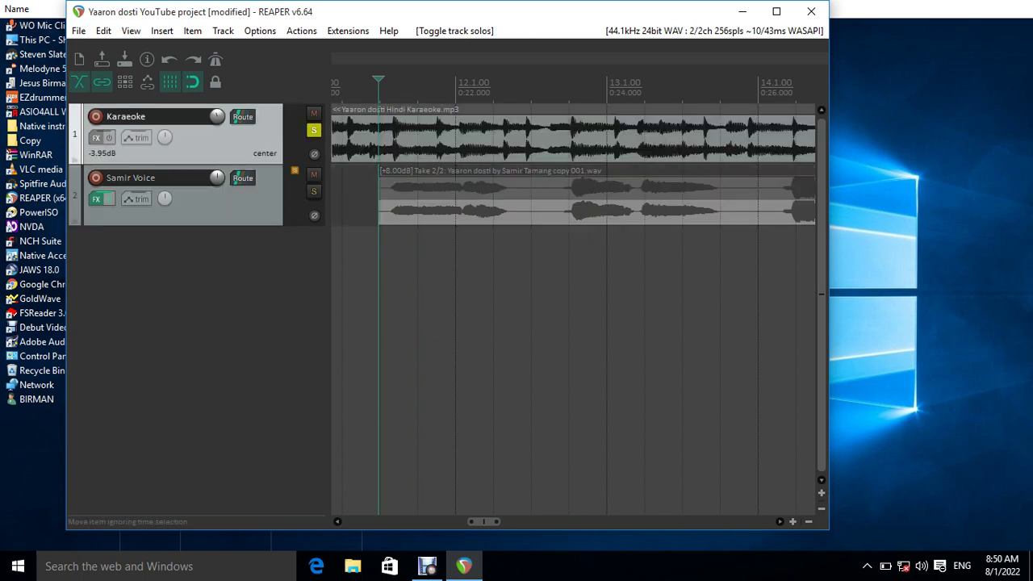
key(space)
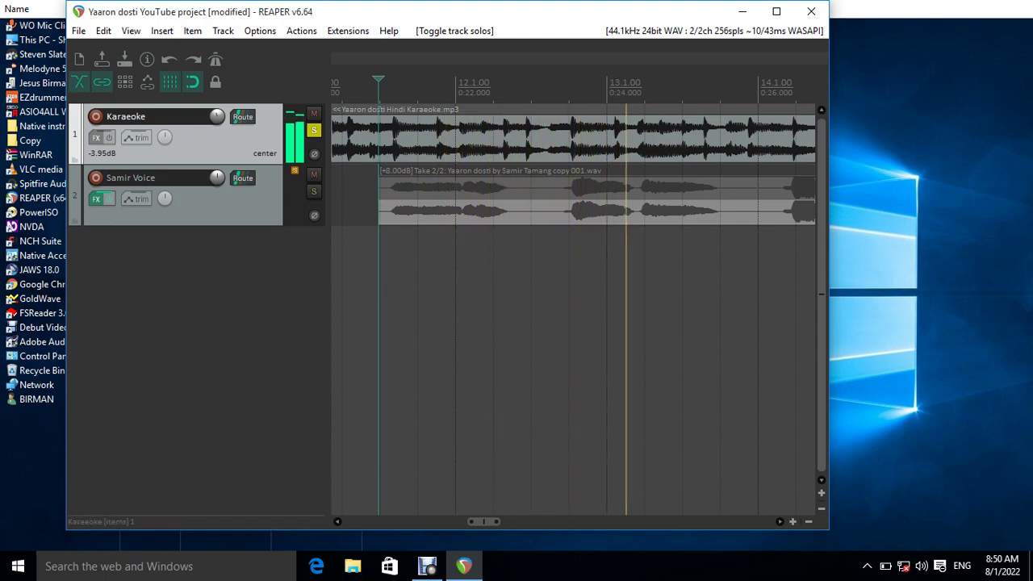
key(space)
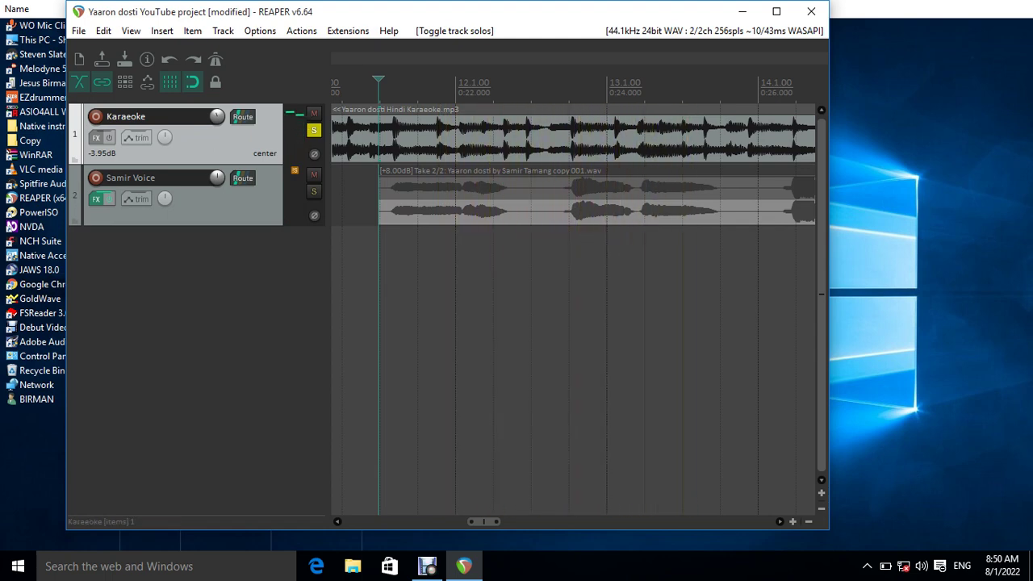
key(F6)
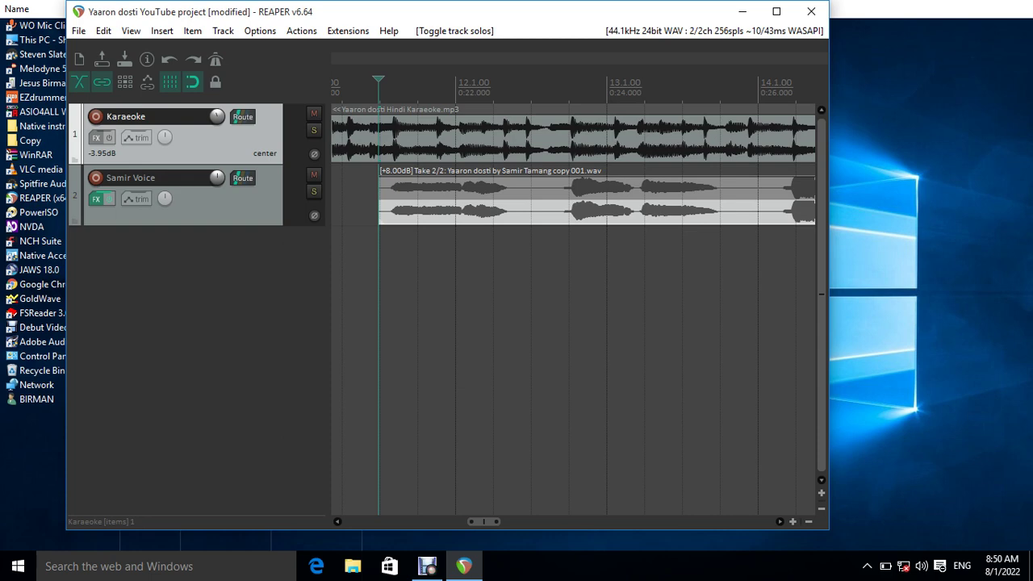
Open the voice track's FX chain, review its first effects, and select ReaComp
key(Down)
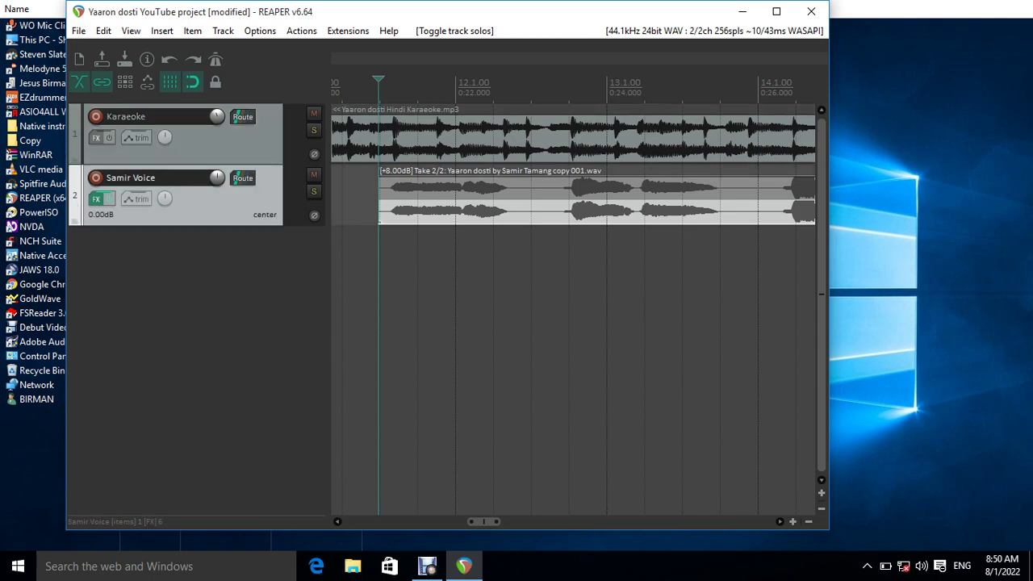
key(f)
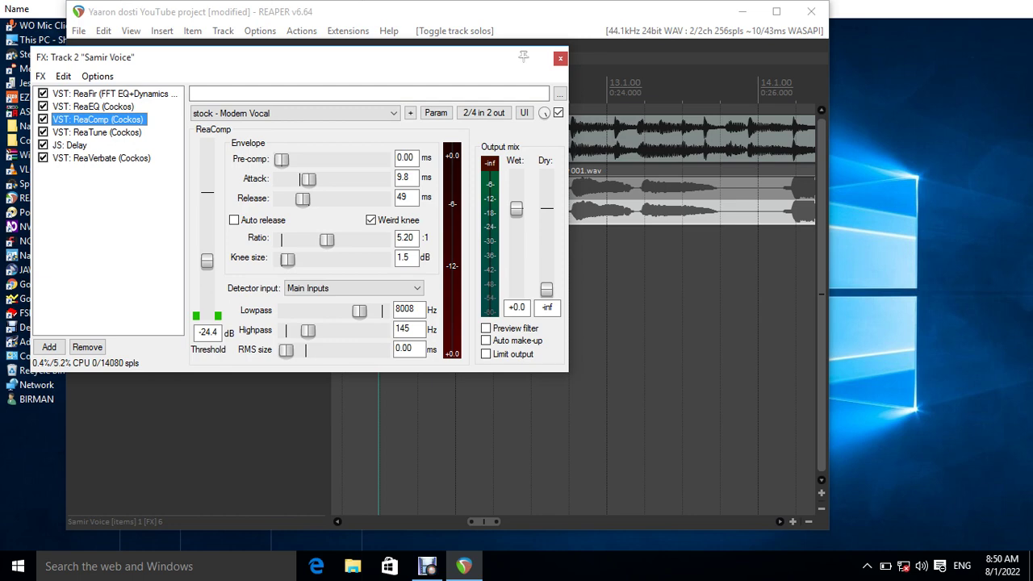
key(Home)
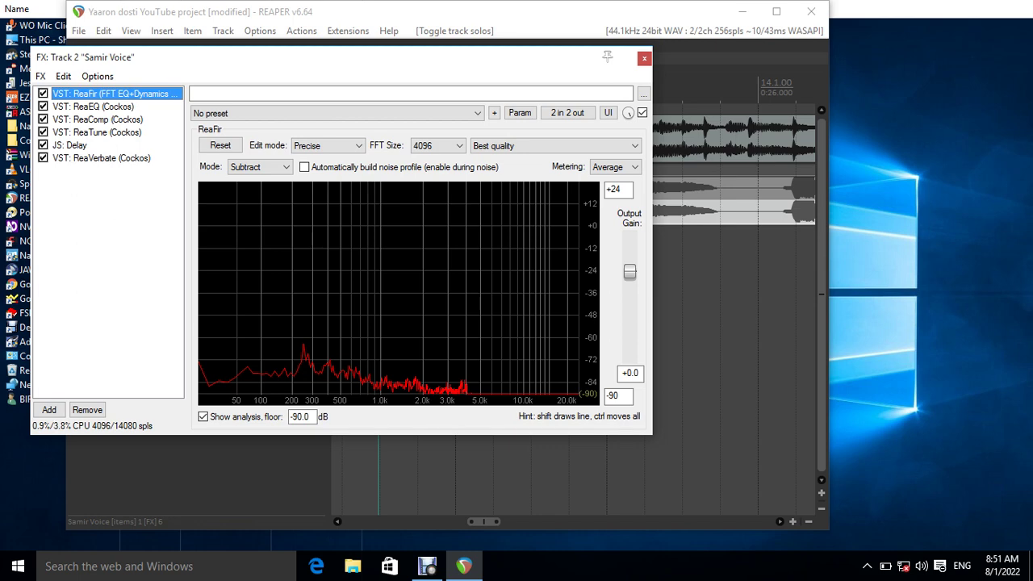
key(Down)
key(Down)
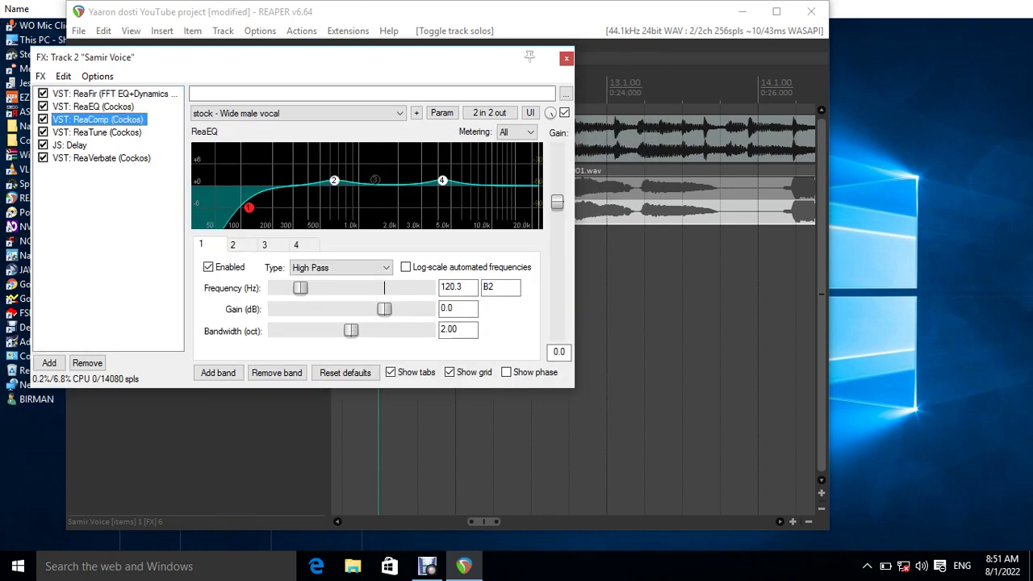
key(Down)
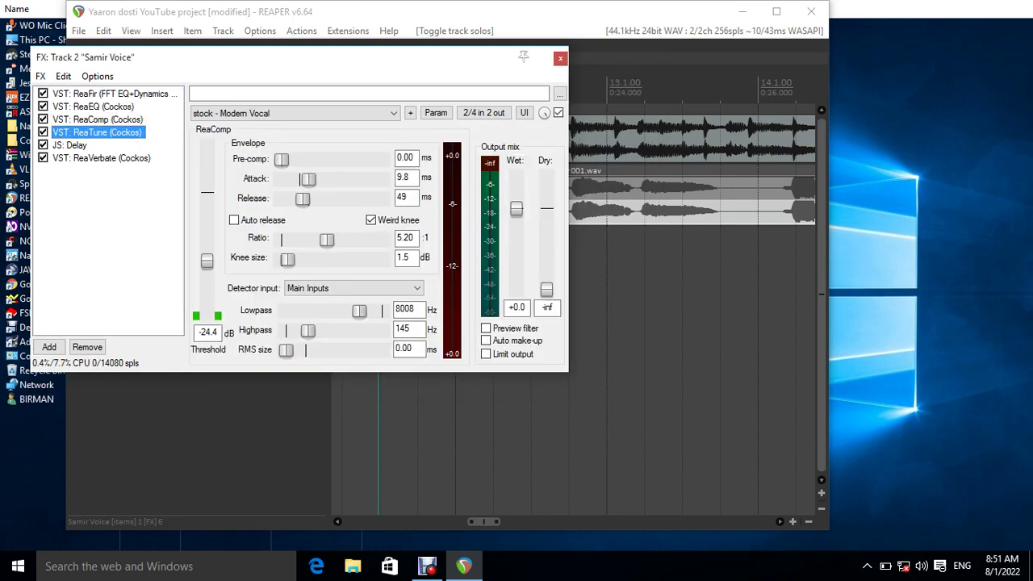
key(Up)
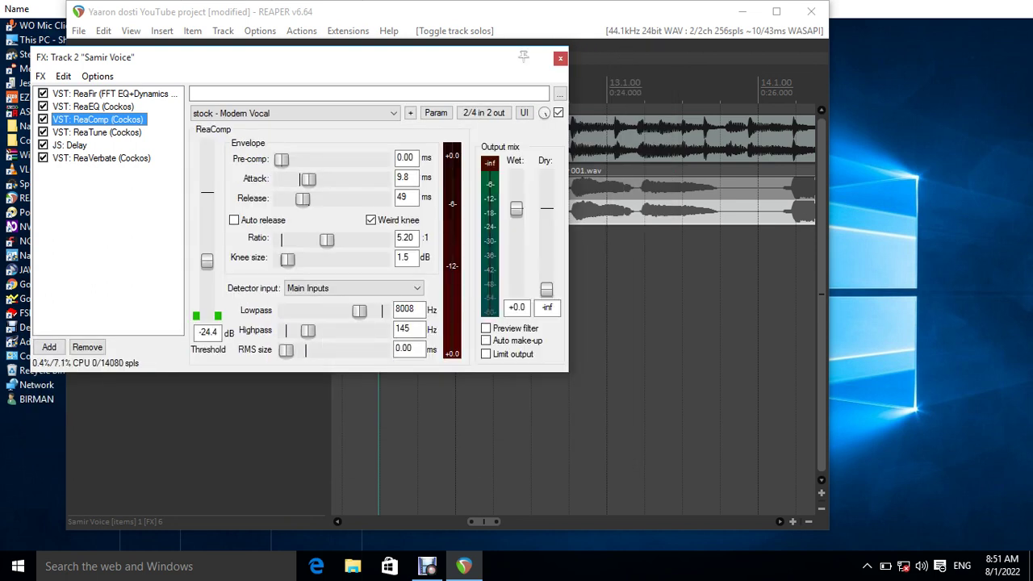
Raise ReaComp's threshold to -15.0 dB during playback, stop playback, and close the voice track's FX chain
key(Tab)
key(Tab)
key(Tab)
key(Tab)
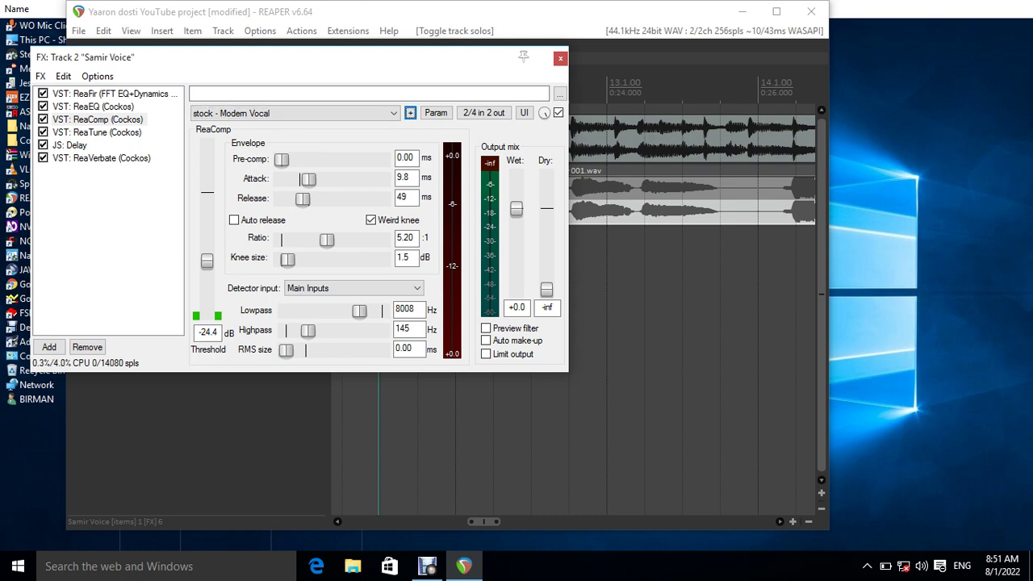
key(Tab)
key(Tab)
key(Tab)
key(Tab)
key(Tab)
key(space)
key(Page_Up)
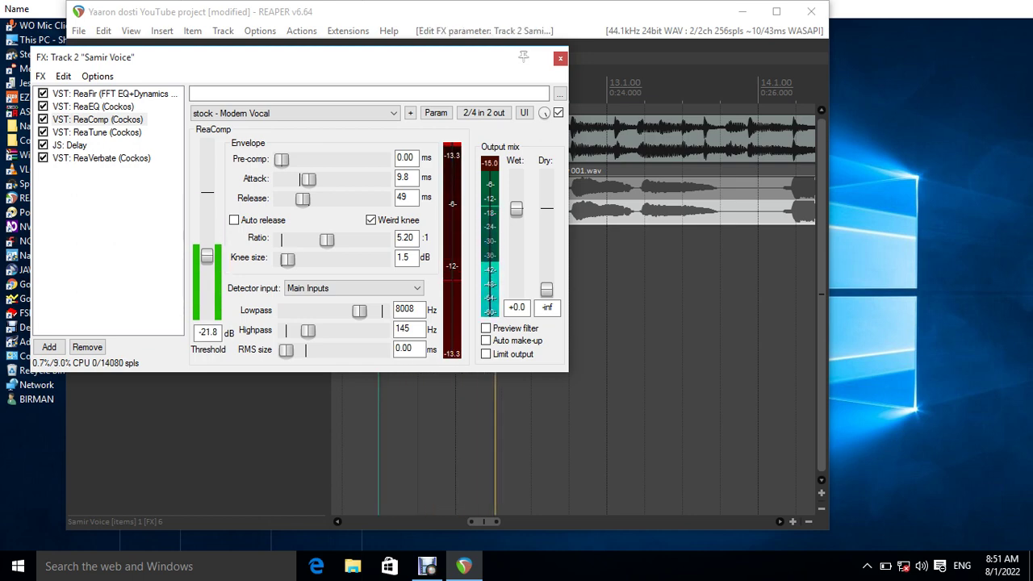
key(Page_Up)
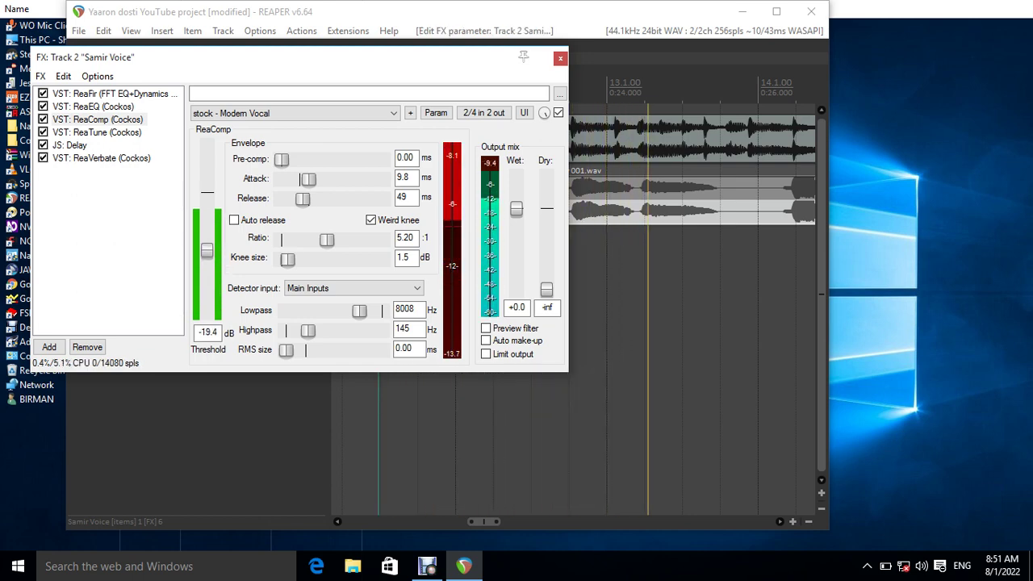
key(Page_Up)
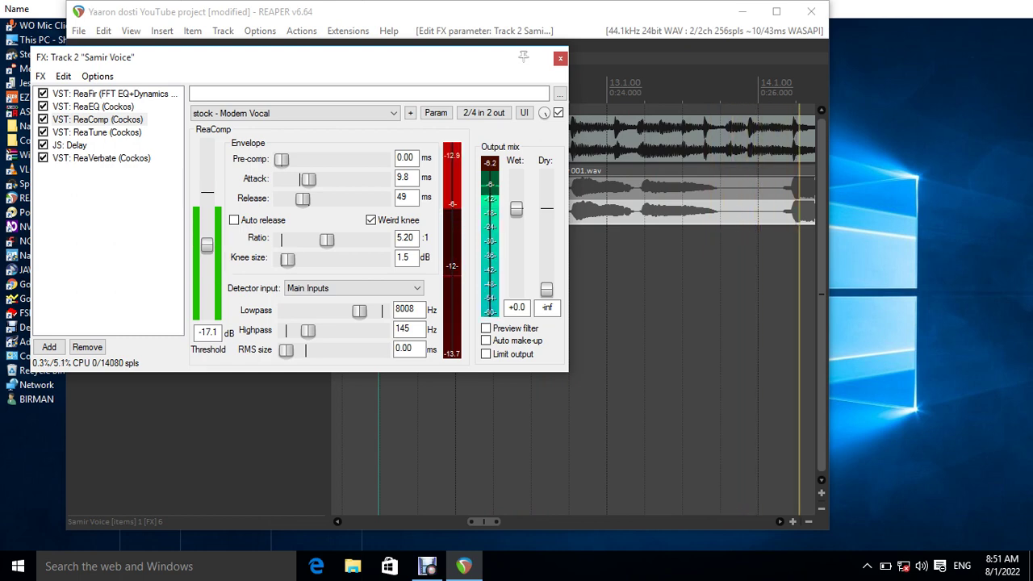
key(Page_Up)
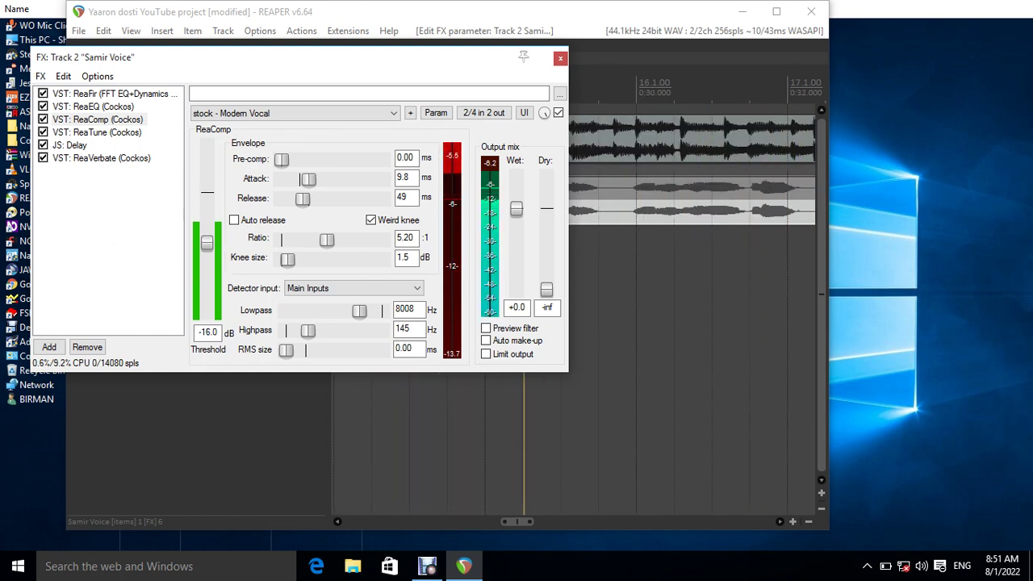
key(Page_Up)
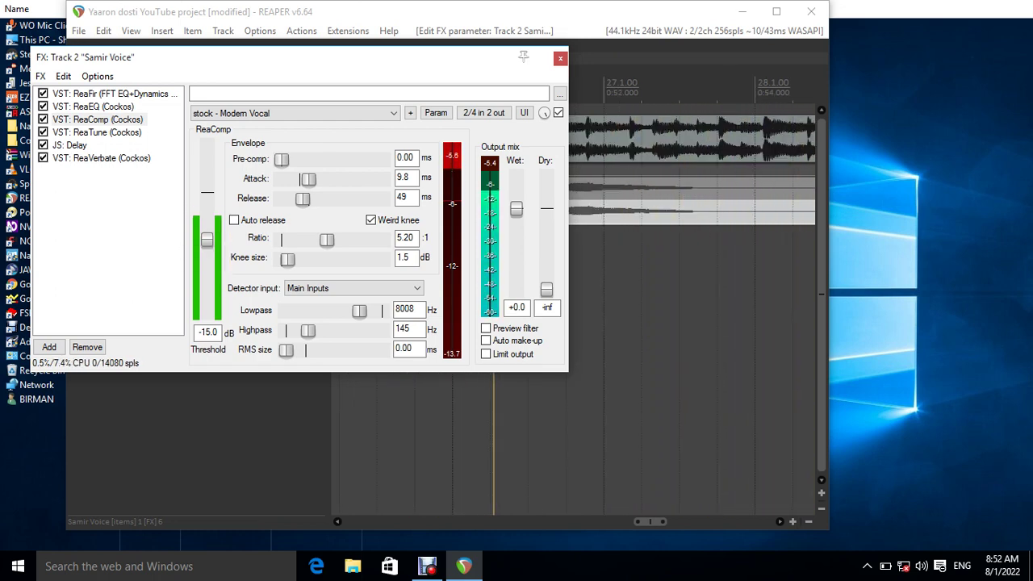
key(space)
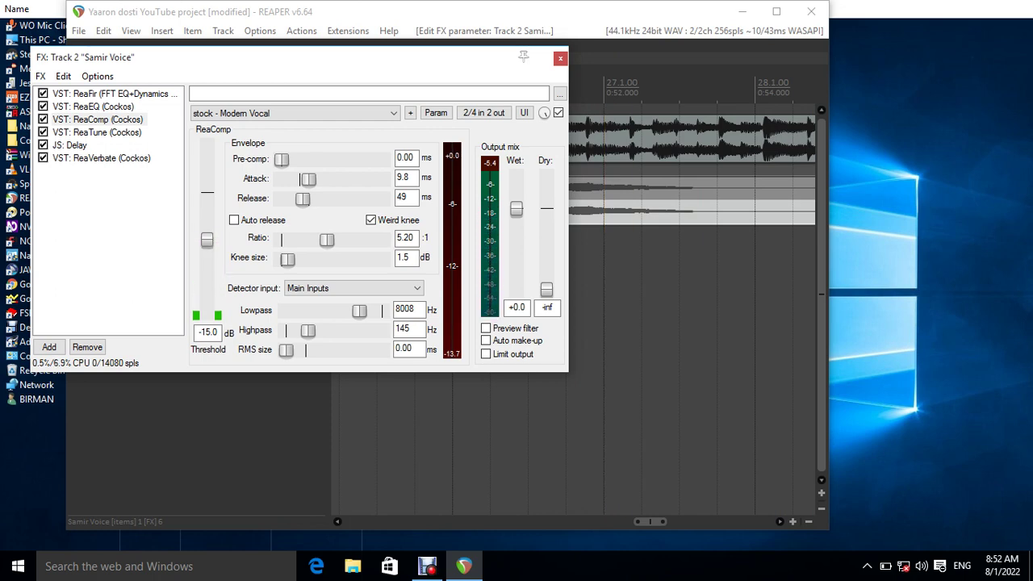
key(Tab)
key(Escape)
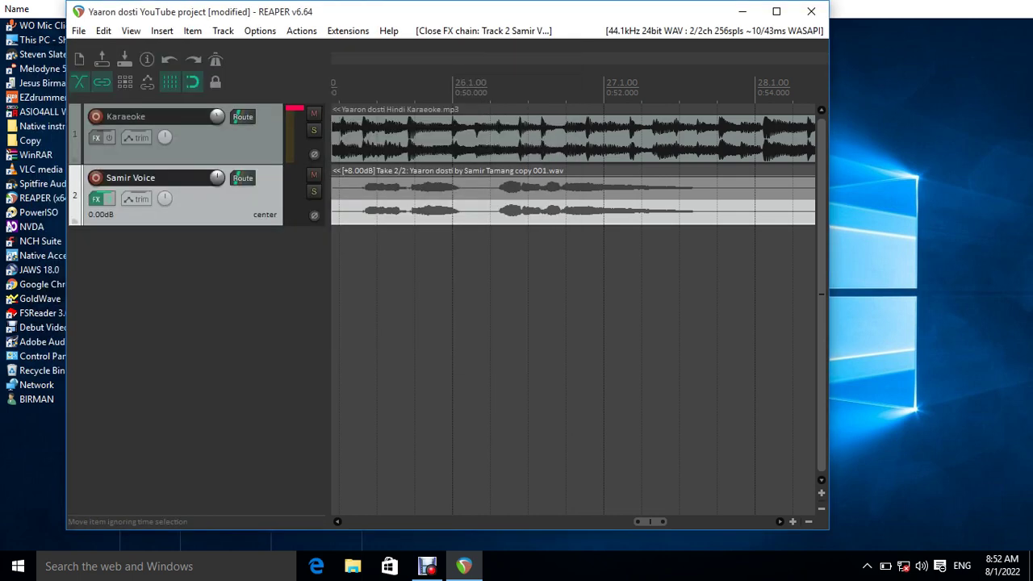
Reopen the voice track's FX chain and select ReaVerbate
key(Down)
key(f)
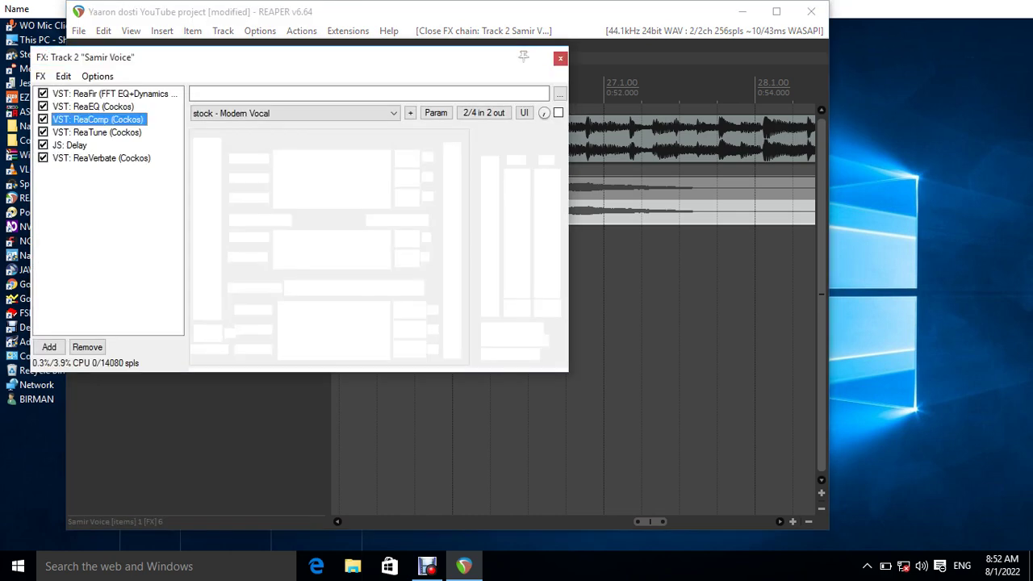
key(End)
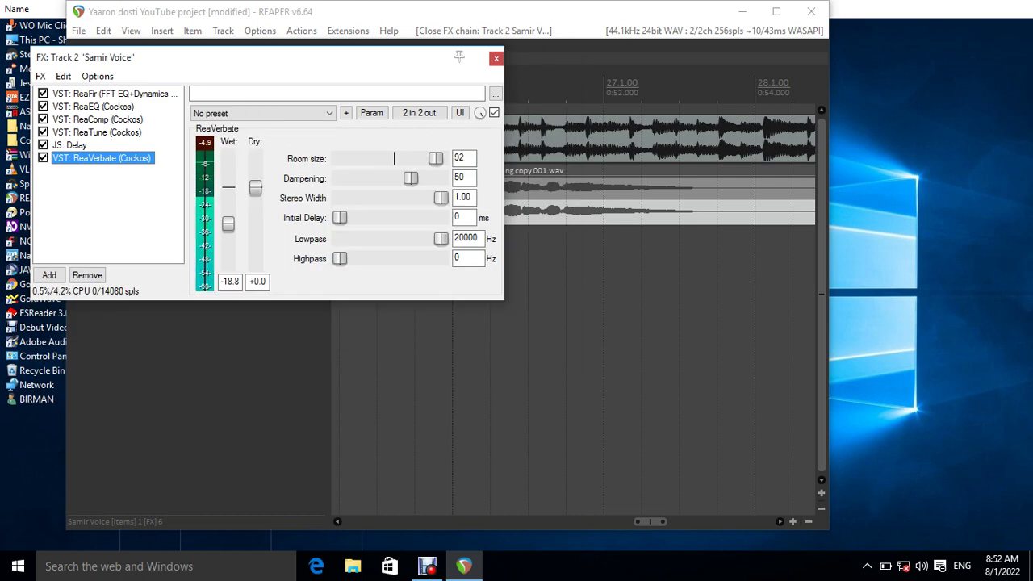
Raise ReaVerbate's wet level on the voice track to -16.6 dB and play the mix
key(Tab)
key(Tab)
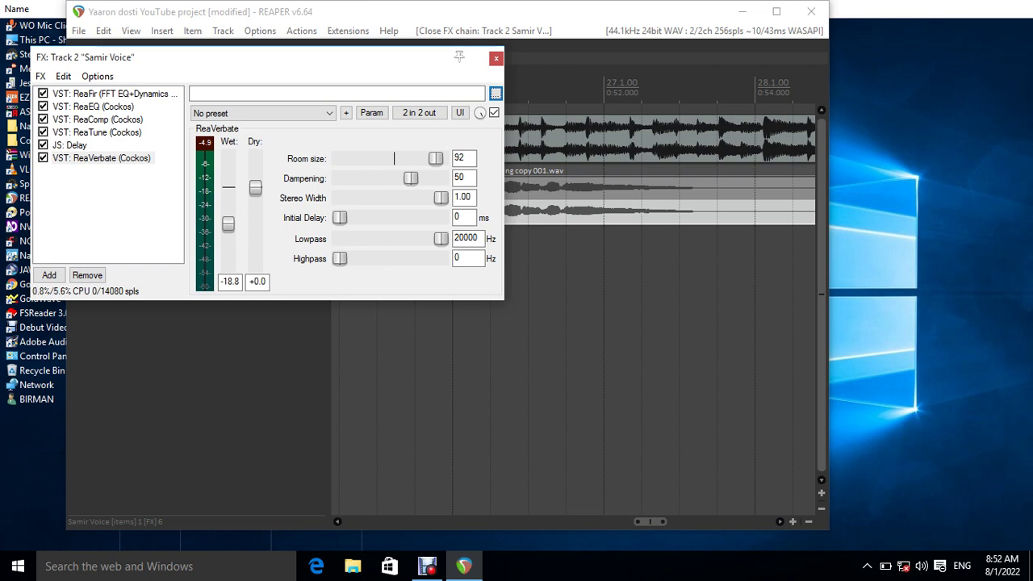
key(Tab)
key(Tab)
key(Tab)
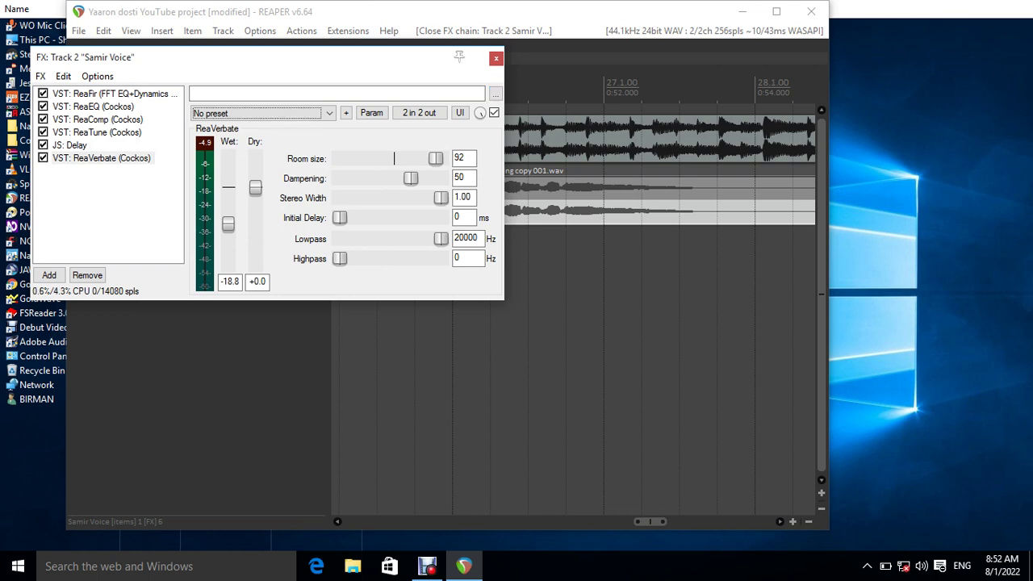
key(Tab)
key(Tab)
key(Tab)
key(Up)
key(Up)
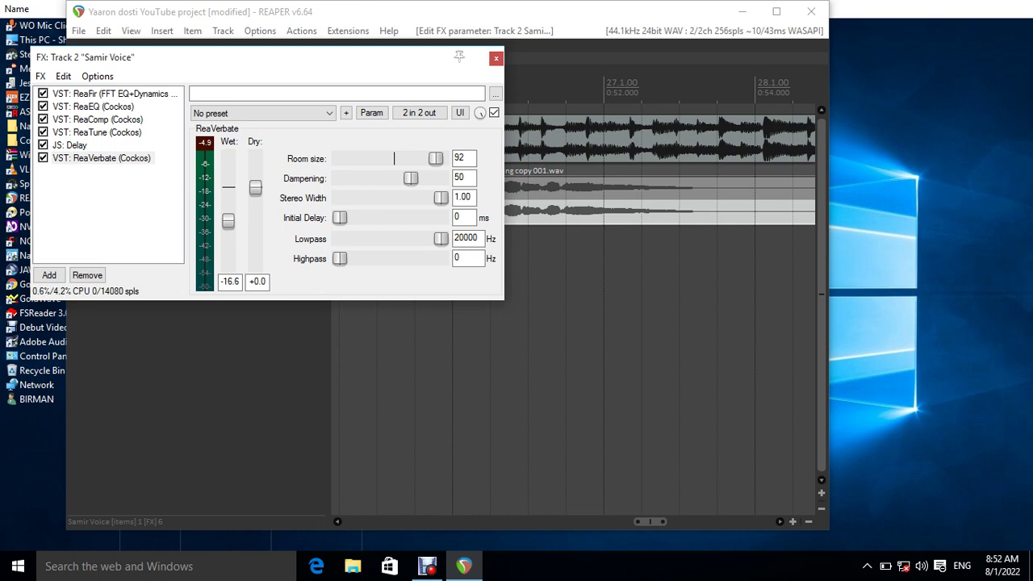
key(space)
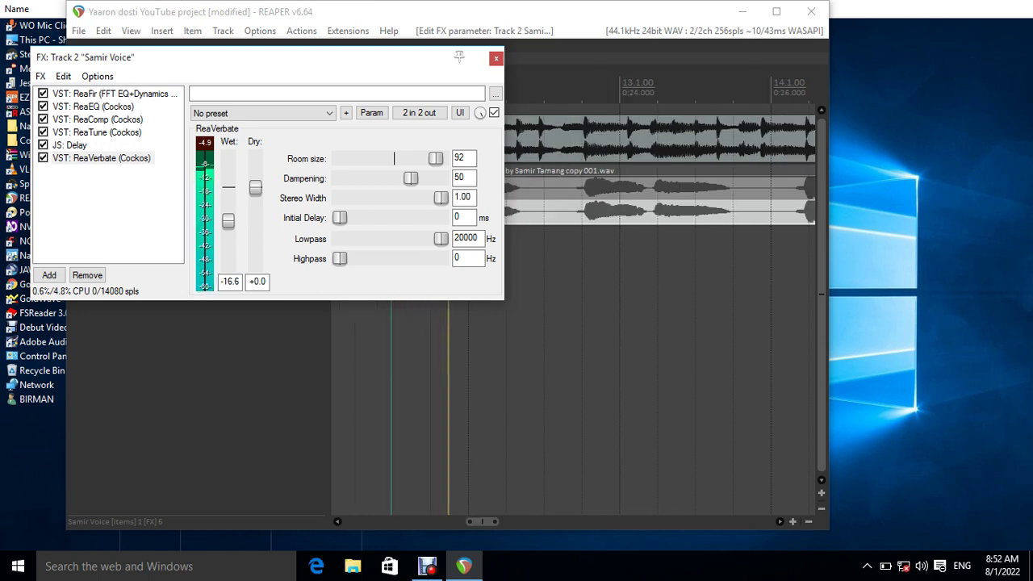
Toggle the track solos, set ReaVerbate's wet level to -18.8 dB, and close the voice track's FX chain
key(F6)
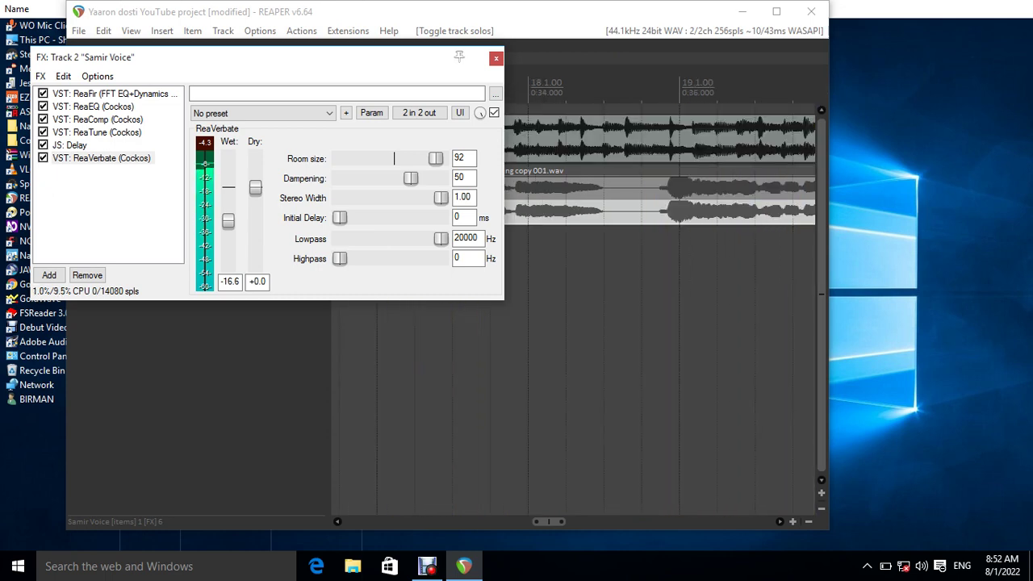
key(Down)
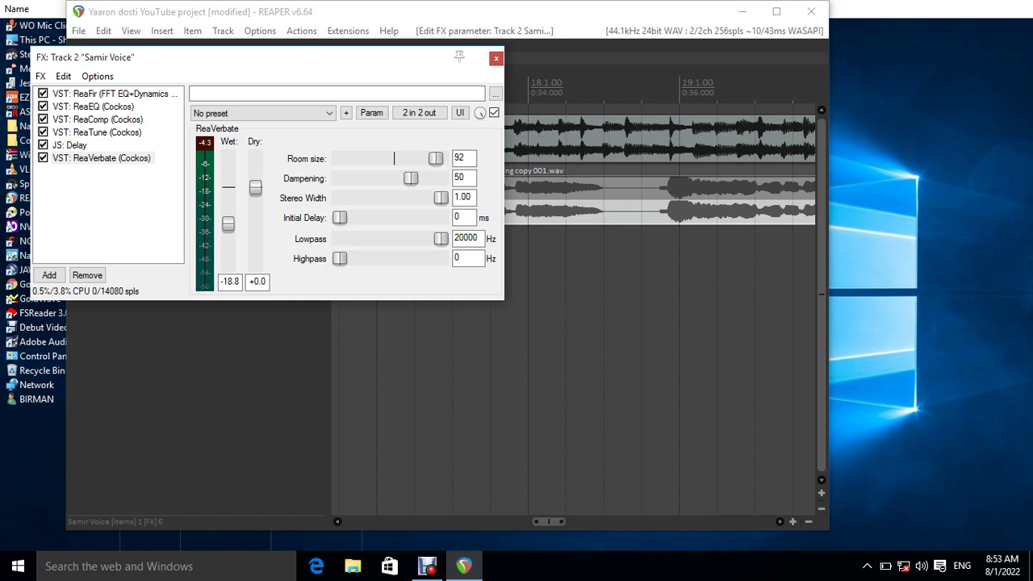
key(Escape)
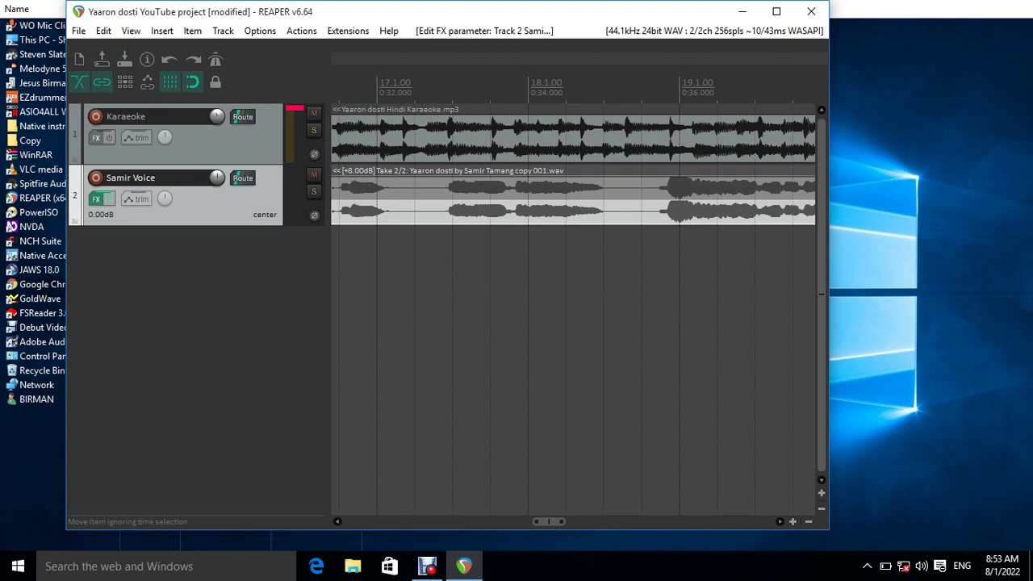
Select the Karaeoke track and nudge its volume down and up, ending at -2.00 dB
key(ctrl+Left)
key(Up)
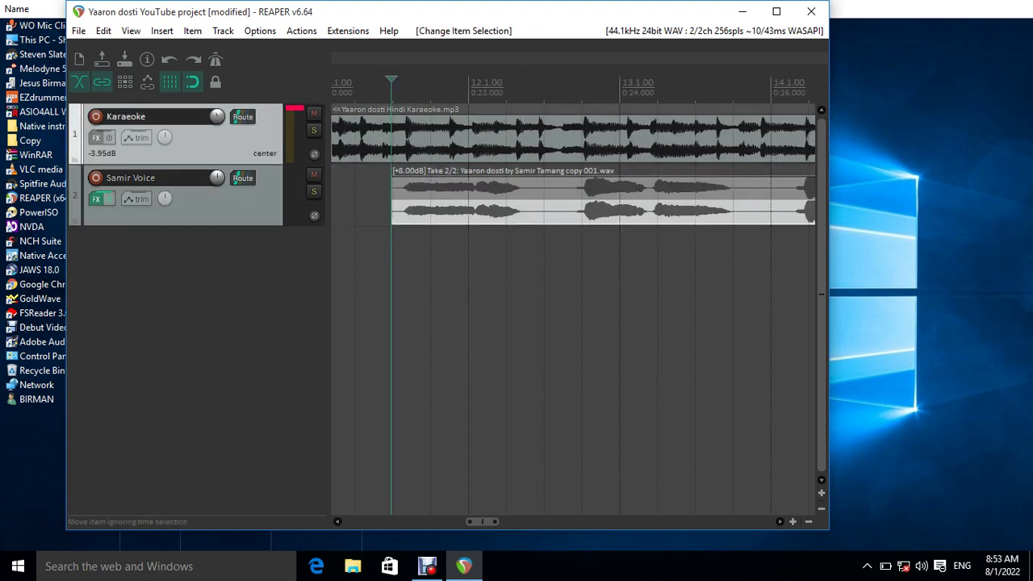
key(alt+Down)
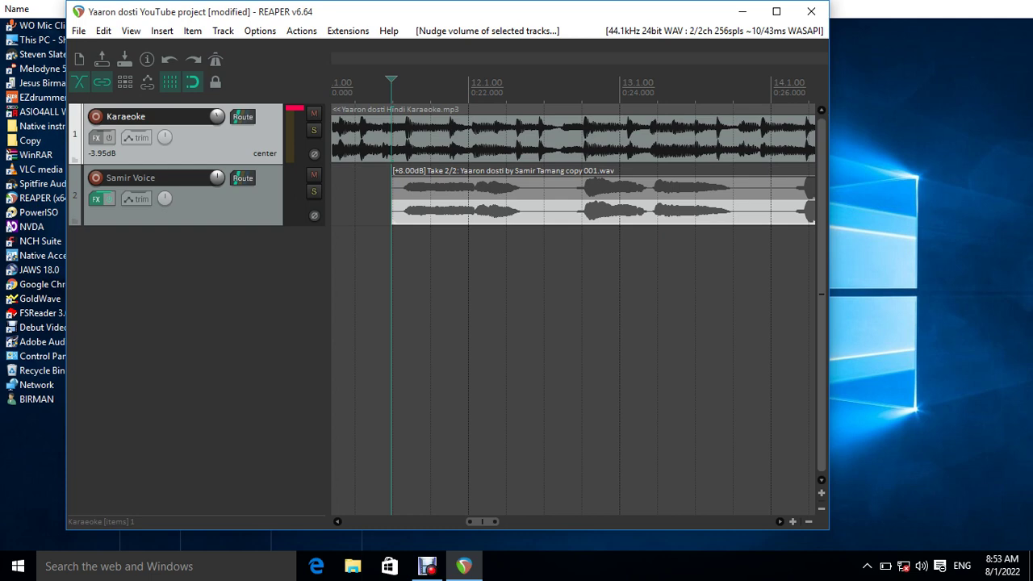
key(alt+Down)
key(alt+Up)
key(alt+Down)
key(alt+Up)
key(alt+Down)
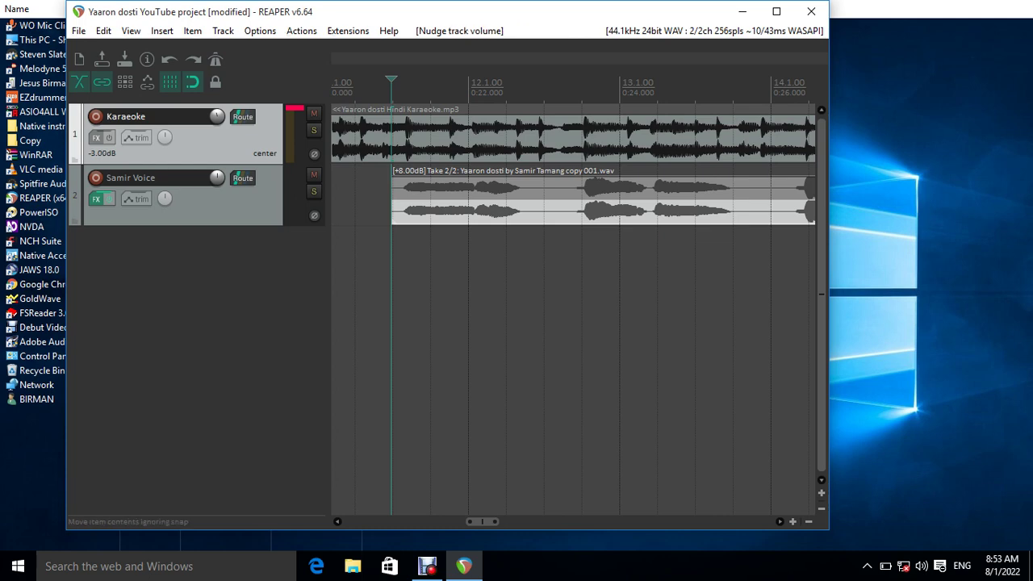
key(alt+Up)
key(alt+Down)
key(alt+Down)
key(alt+Up)
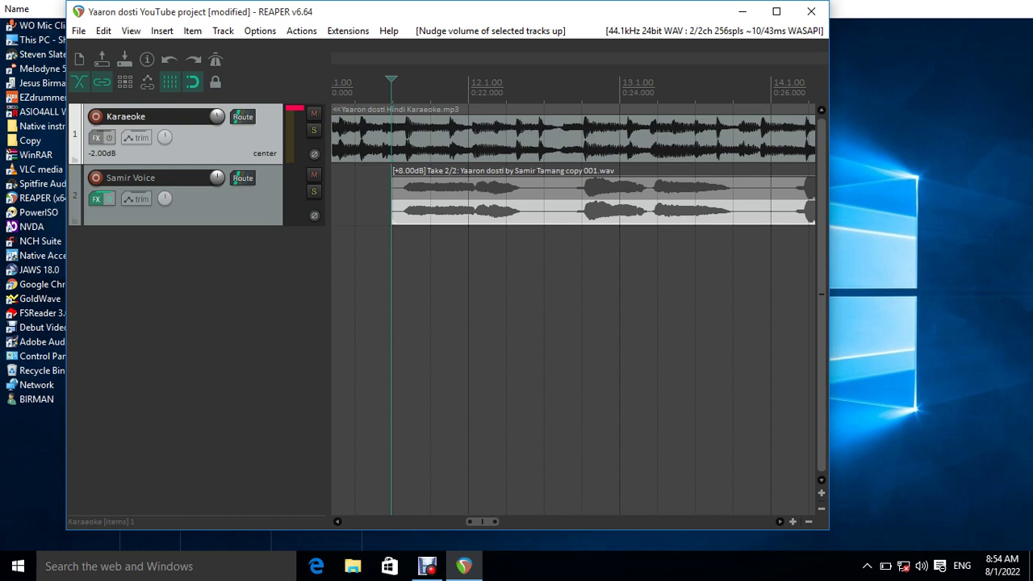
Select the voice track and its audio item, and lower the take volume to +6.00 dB
key(Down)
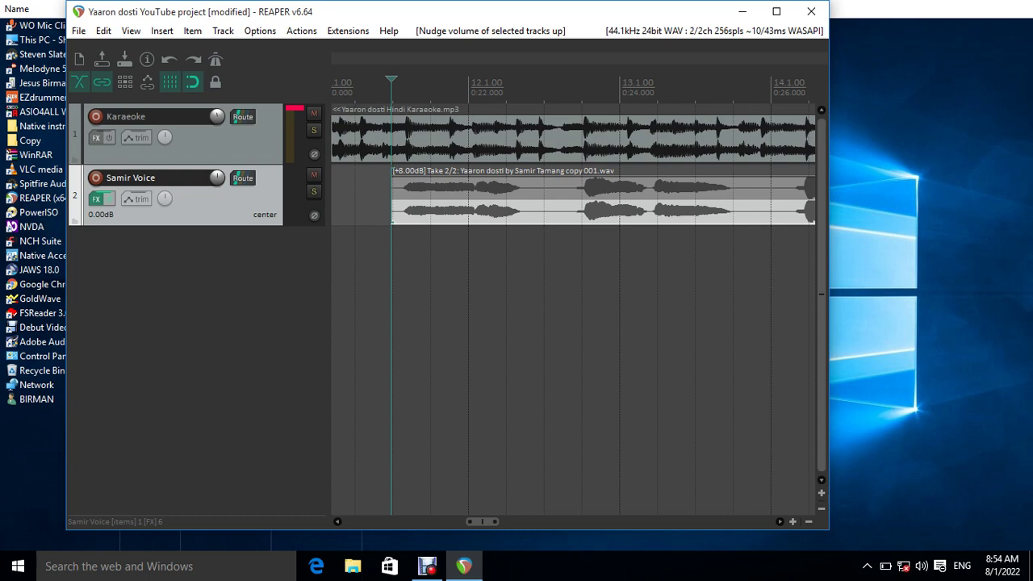
key(alt+Down)
key(alt+Up)
key(ctrl+Right)
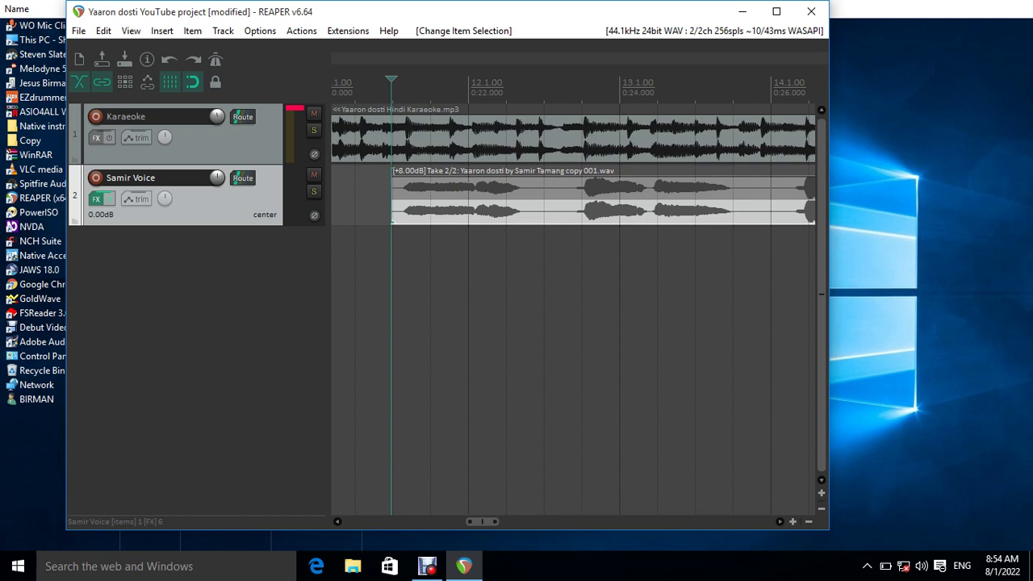
key(alt+Down)
key(alt+Up)
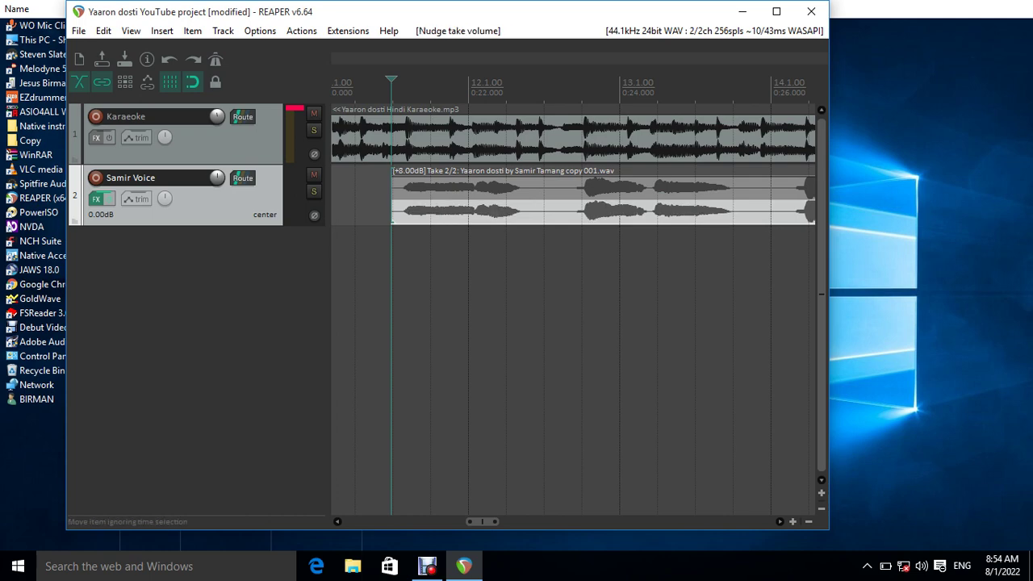
key(alt+Down)
key(alt+Down)
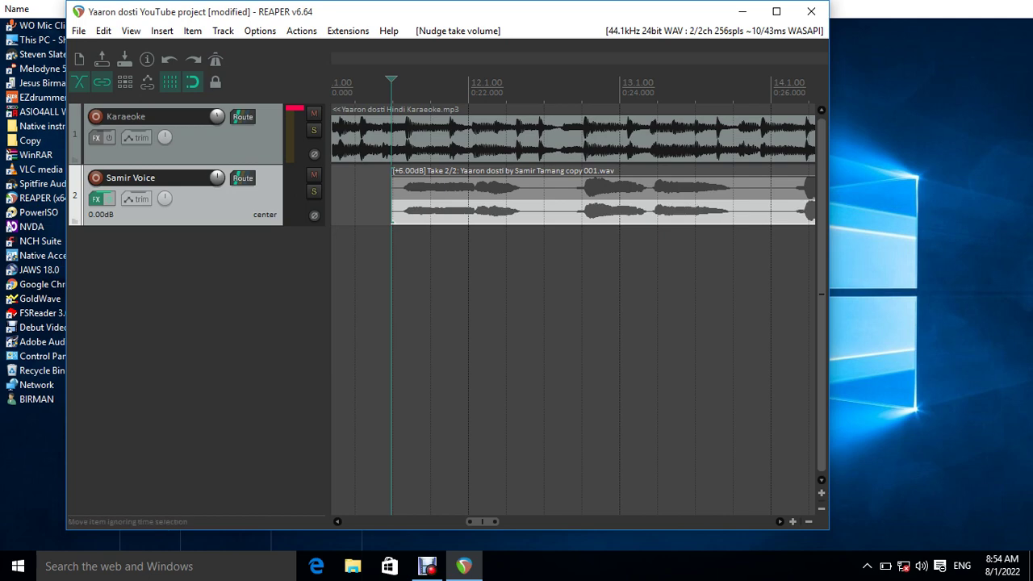
Select the Karaeoke track's audio item at the start of the project
key(Up)
key(ctrl+Left)
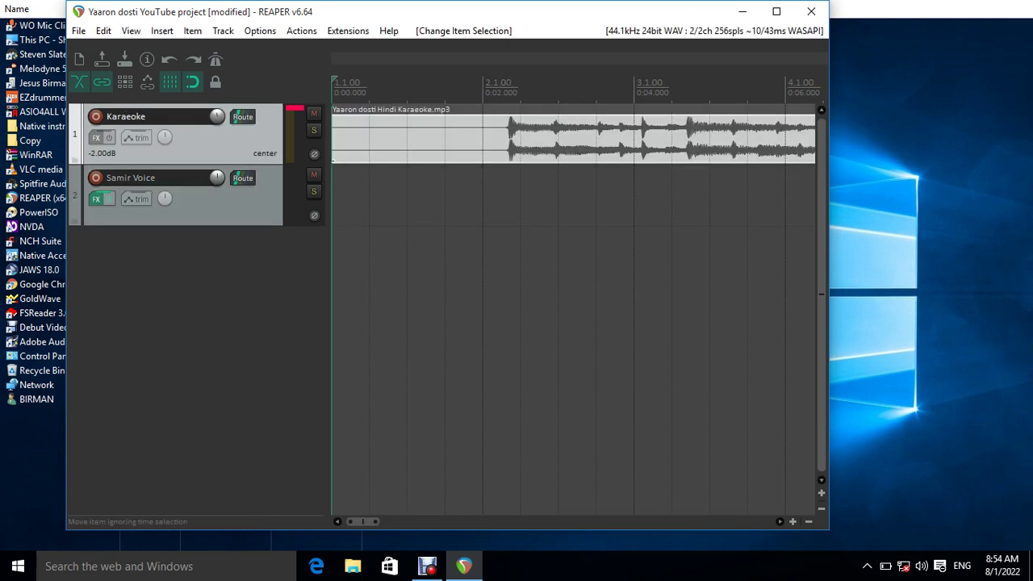
key(ctrl+shift+Down)
key(ctrl+shift+Up)
Select the voice item again, start playback, and raise its take volume to +8.00 dB
key(Down)
key(ctrl+Right)
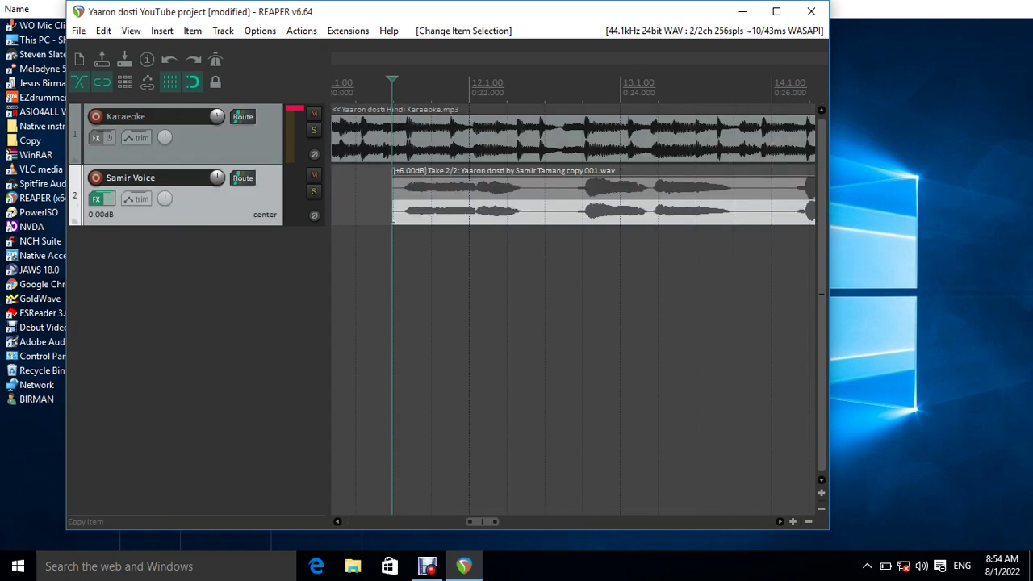
key(space)
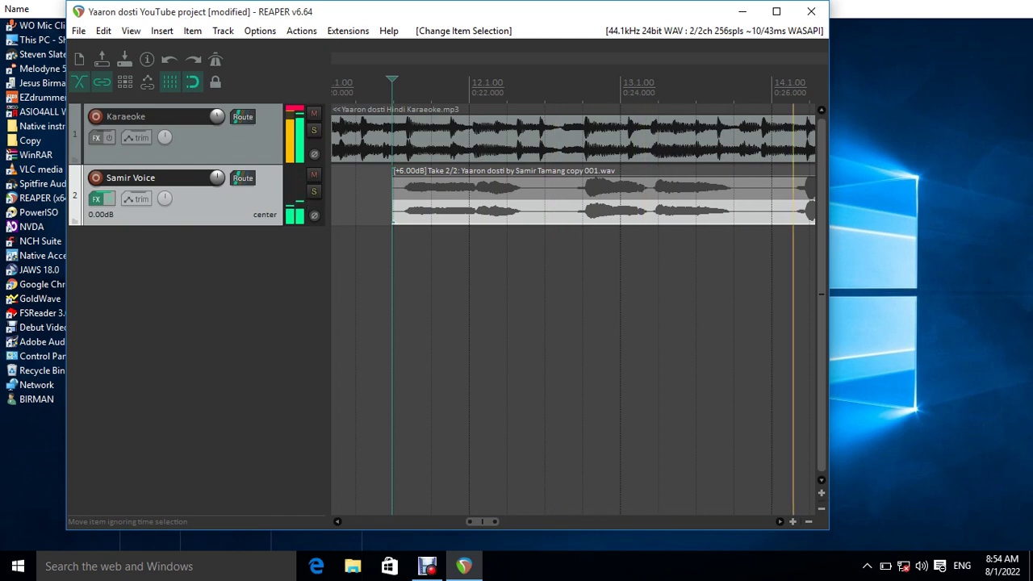
key(ctrl+Up)
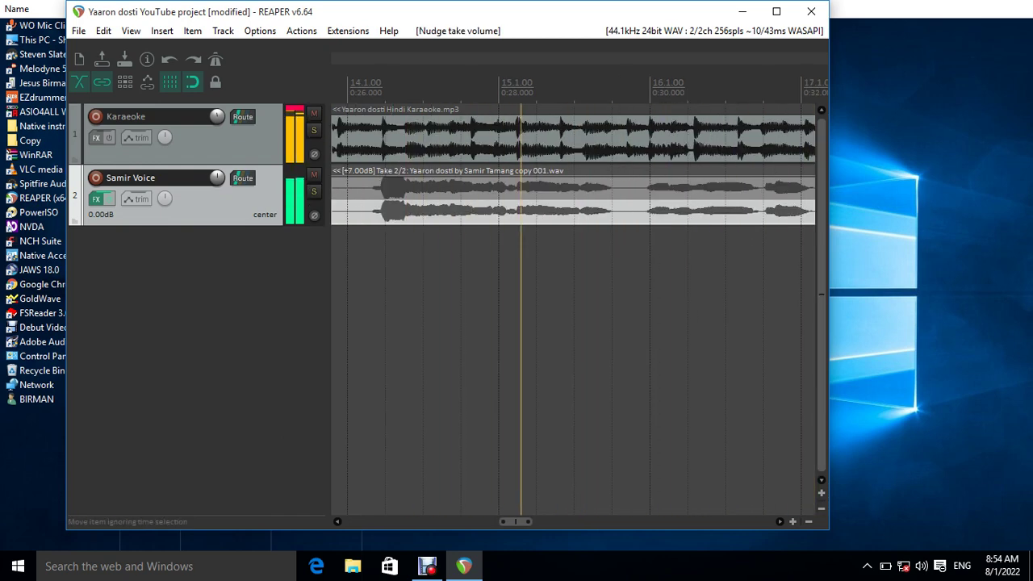
key(ctrl+Up)
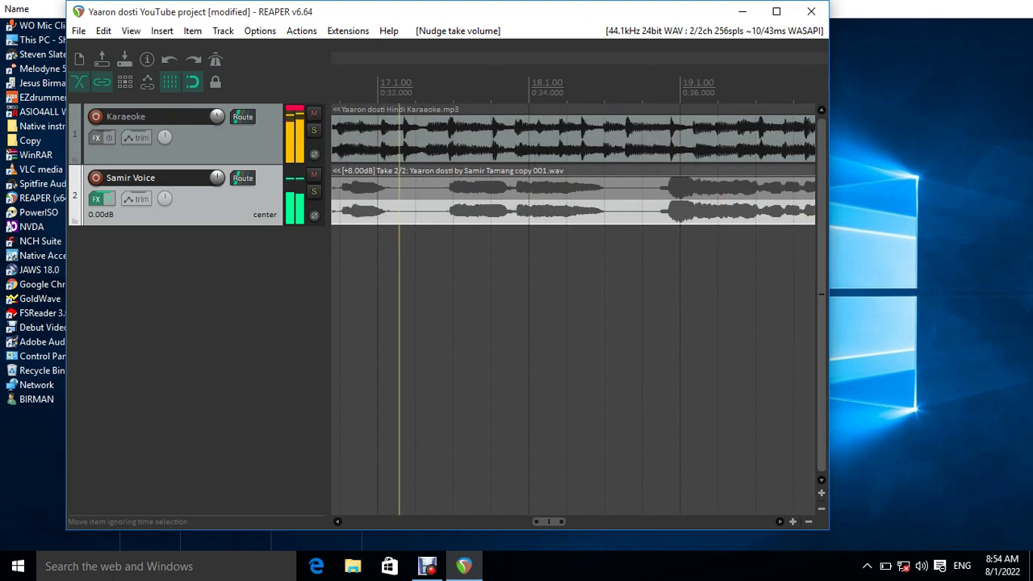
Lower the Karaeoke track's volume to -3.00 dB during playback and stop the playback
key(Up)
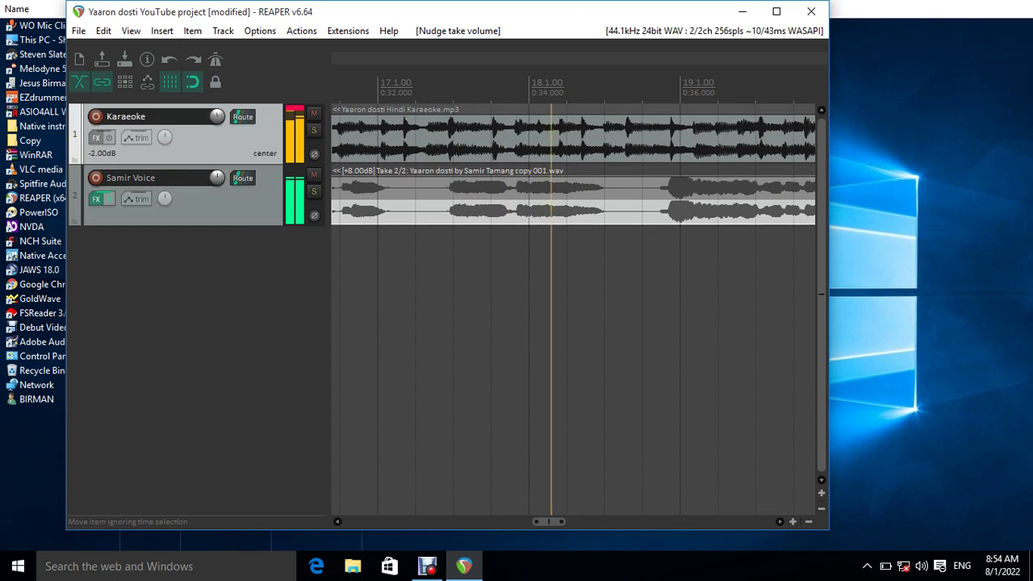
key(alt+shift+Down)
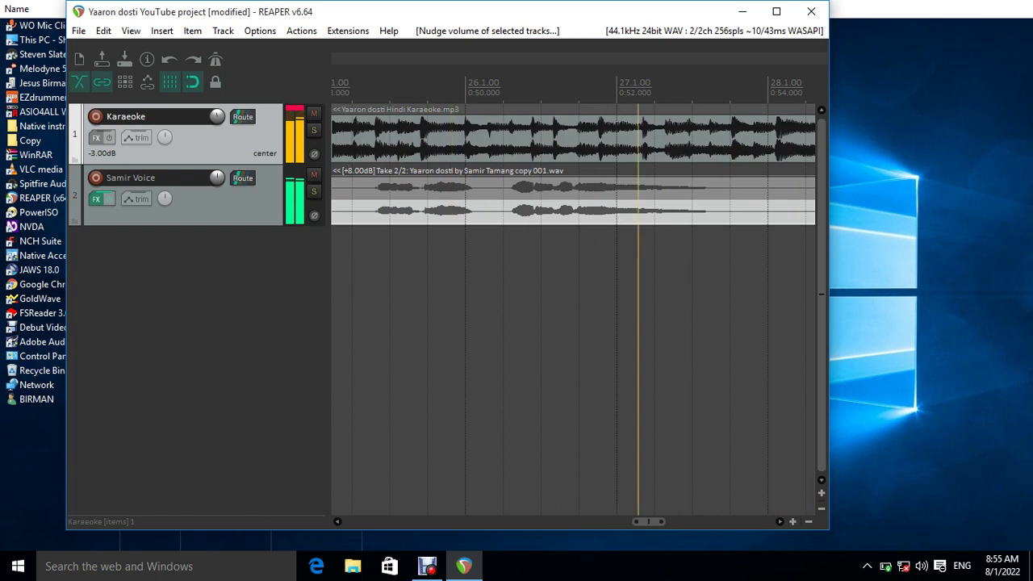
key(space)
Lower ReaComp's threshold in the voice track's FX chain to -16.1 dB, start playback, and close the chain
key(Down)
key(f)
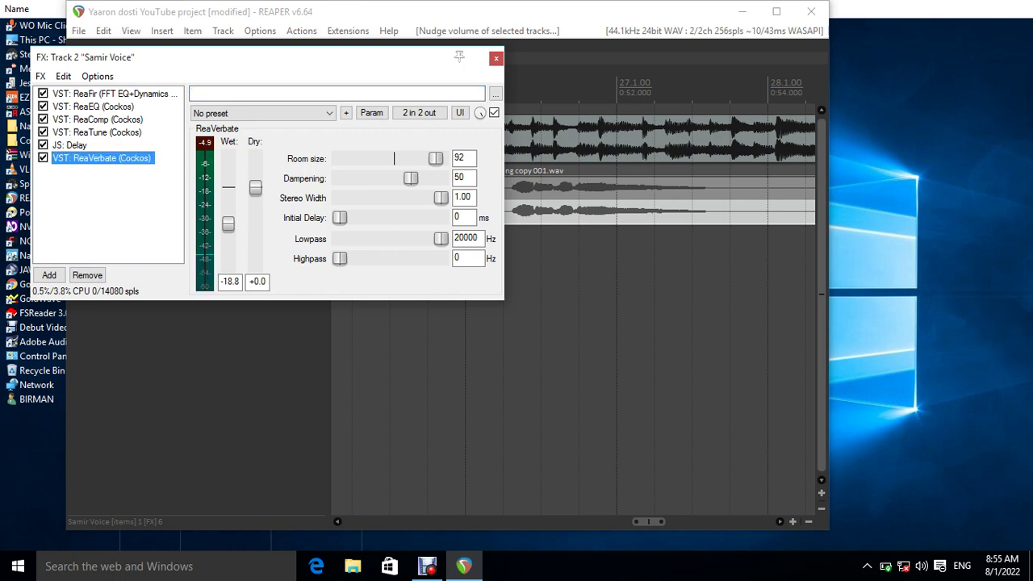
key(Up)
key(Up)
key(Up)
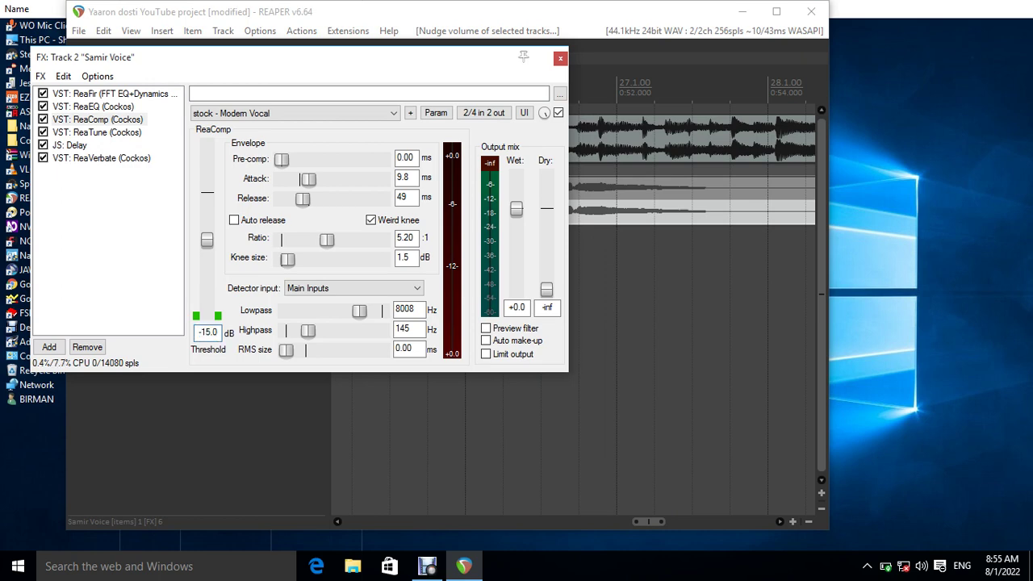
key(Down)
key(space)
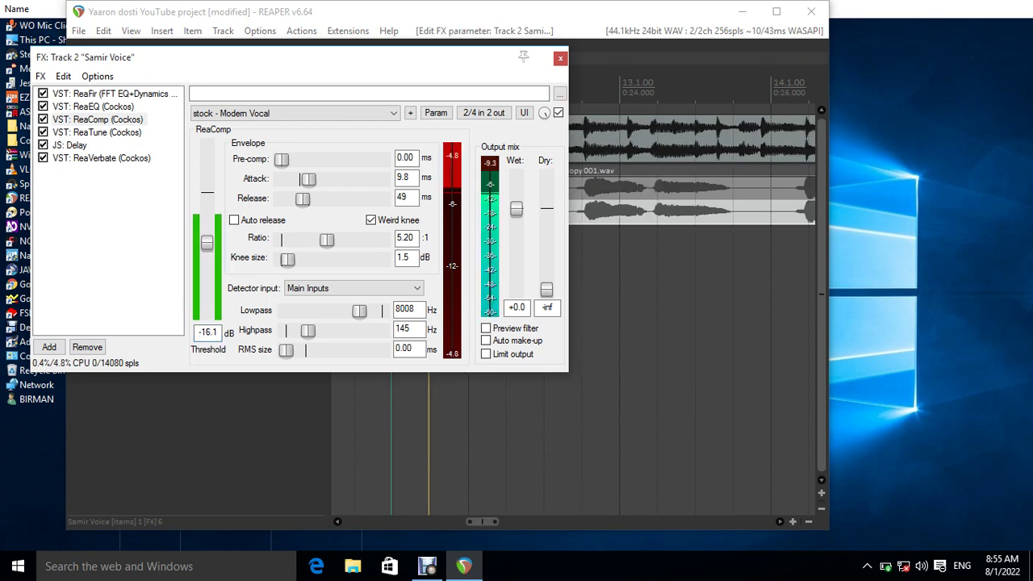
key(Escape)
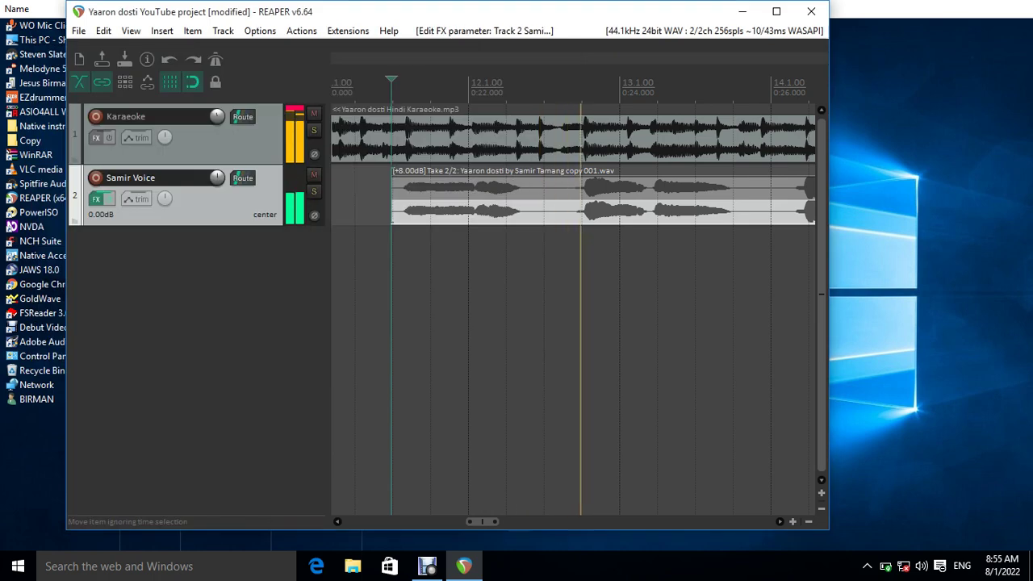
Try the Karaeoke track's volume at -4.00 dB during playback, set it back to -3.00 dB, and stop playback
key(Up)
key(alt+shift+Down)
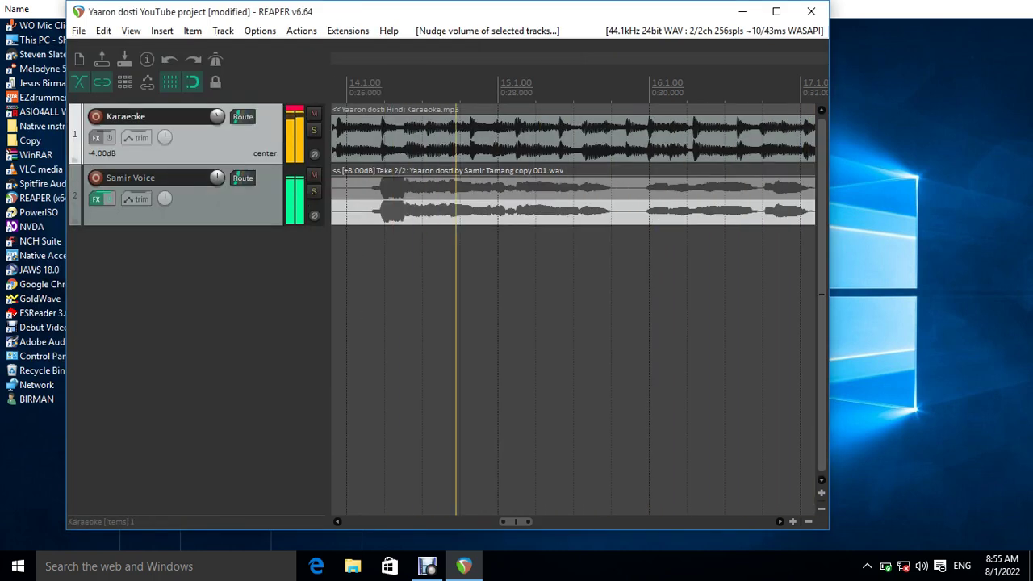
key(alt+shift+Up)
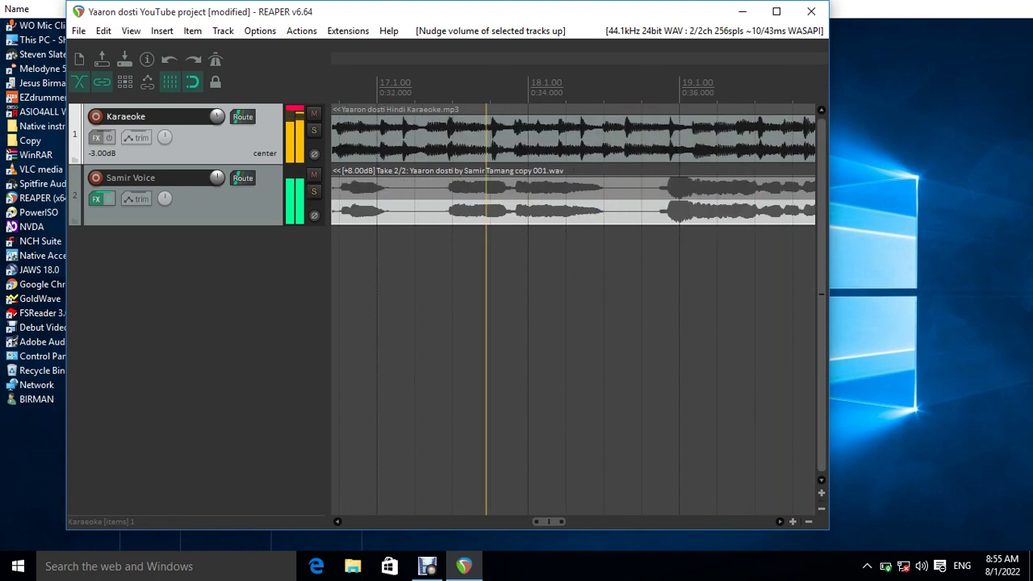
key(space)
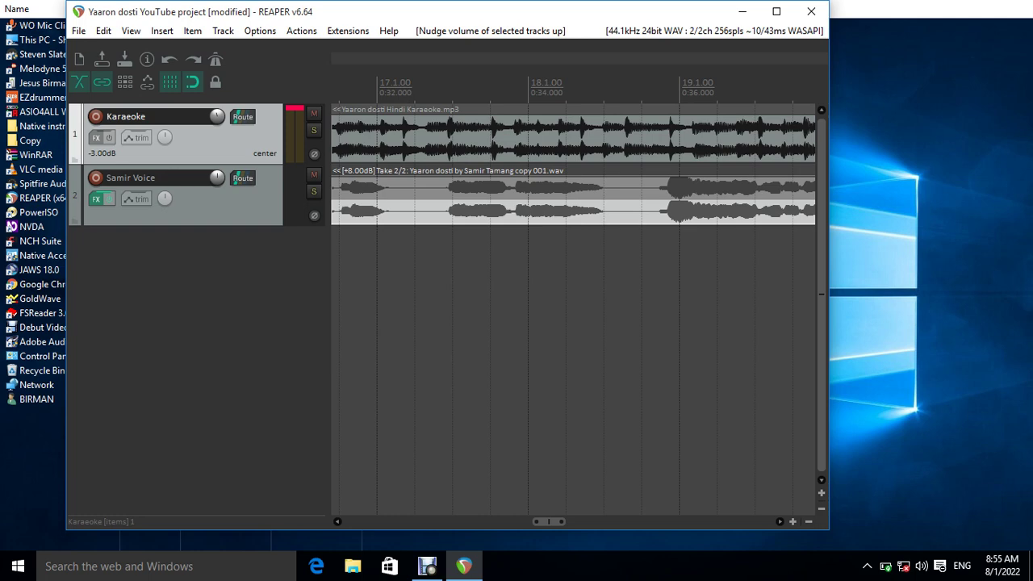
Save the project and switch to Debut Professional
key(ctrl+s)
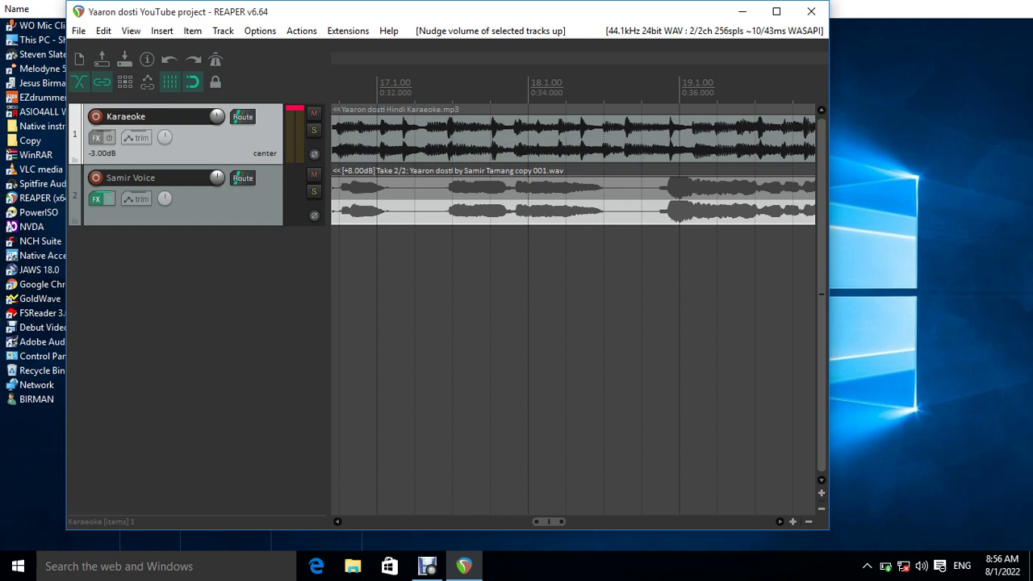
key(alt+Tab)
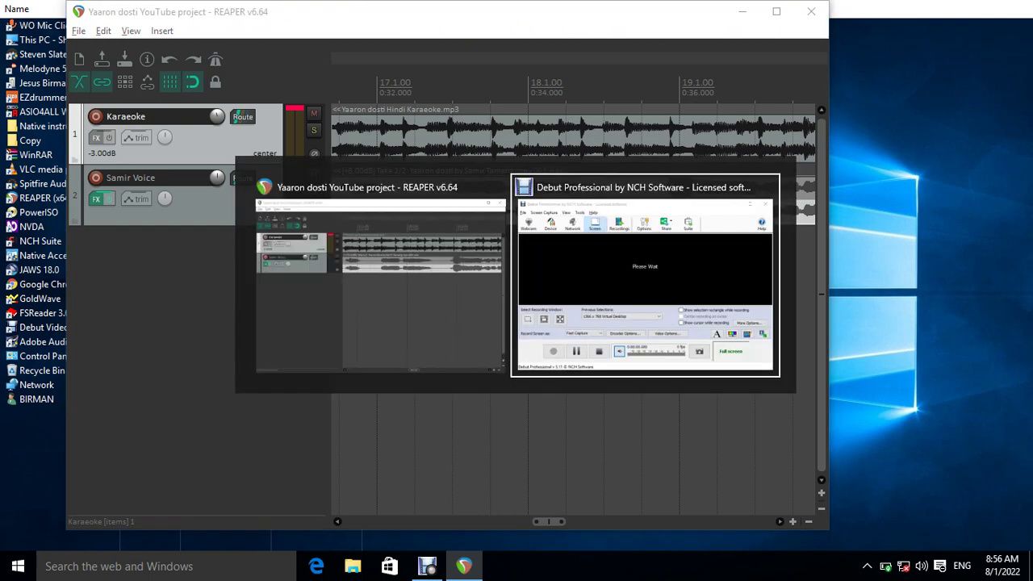